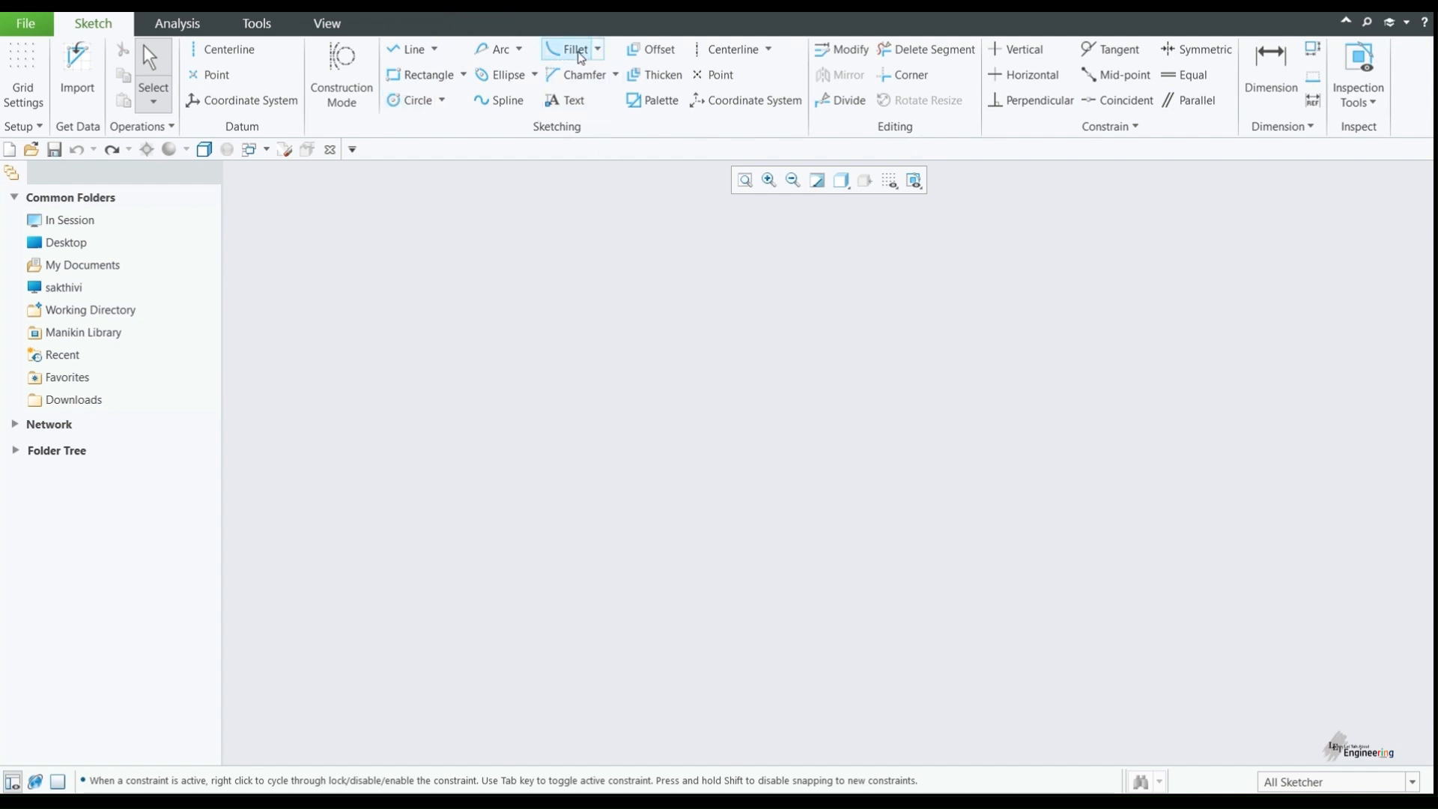
pyautogui.click(599, 51)
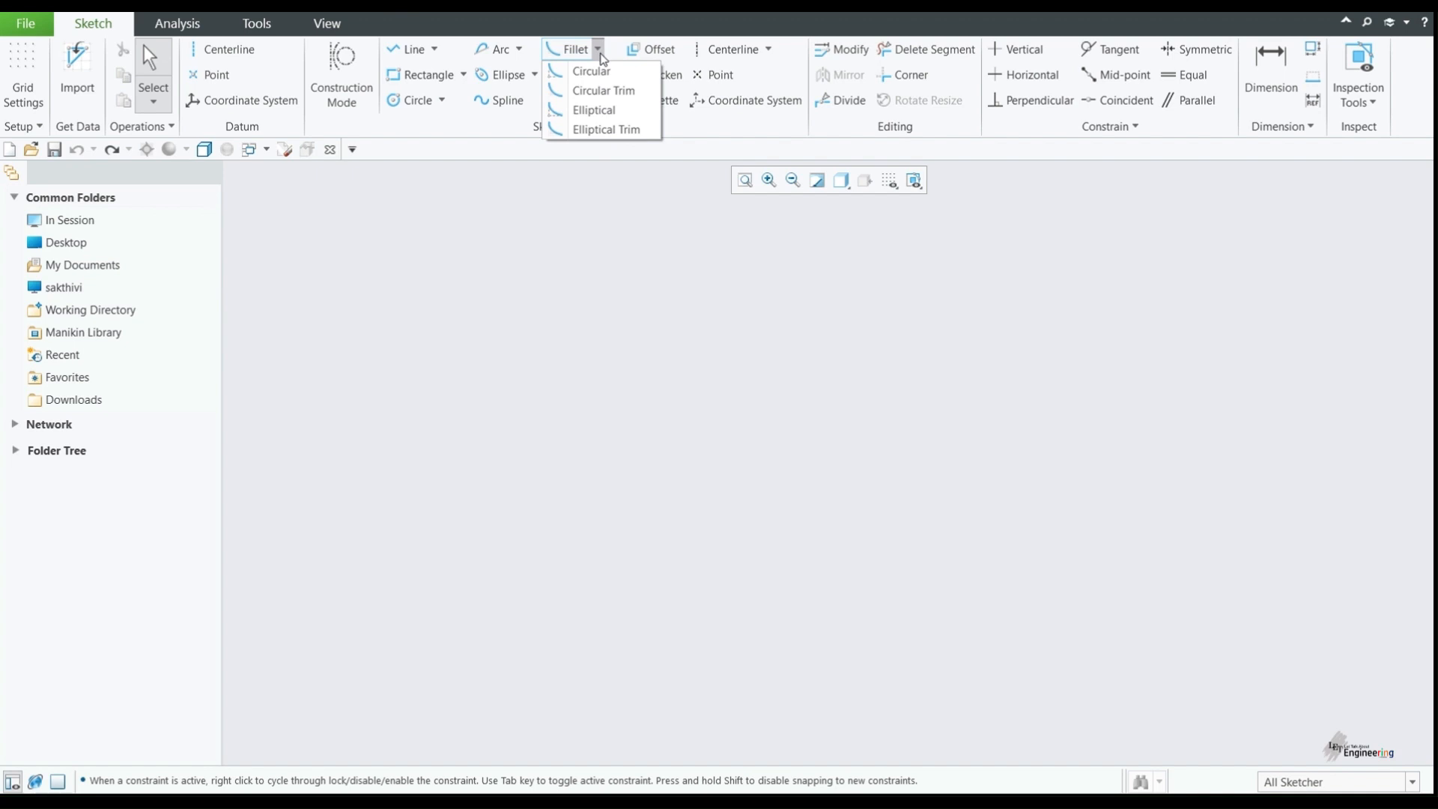
pyautogui.click(612, 245)
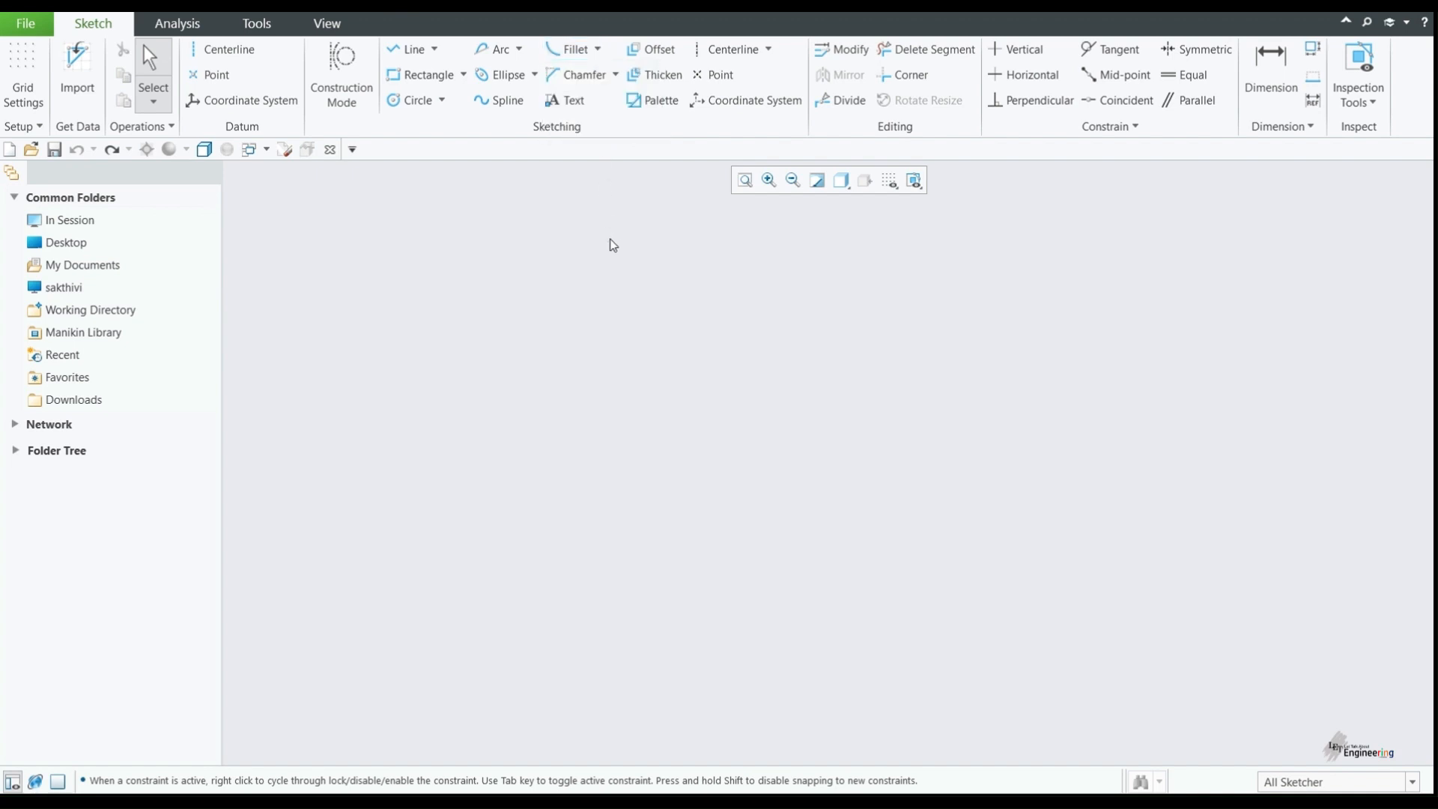
# Step: Sketch a wide horizontal corner rectangle in the middle of the empty sketch
pyautogui.click(462, 75)
pyautogui.click(464, 97)
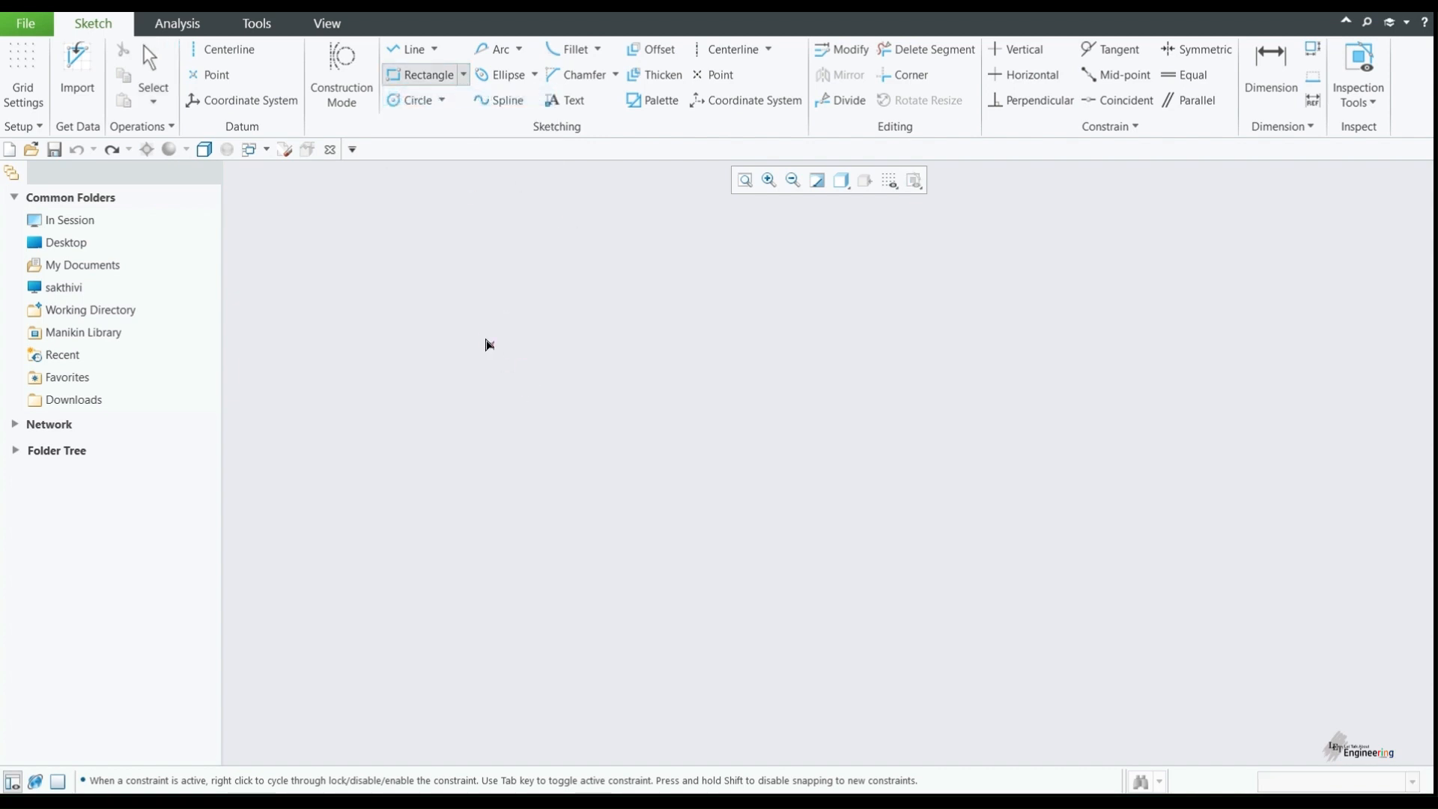
pyautogui.click(498, 308)
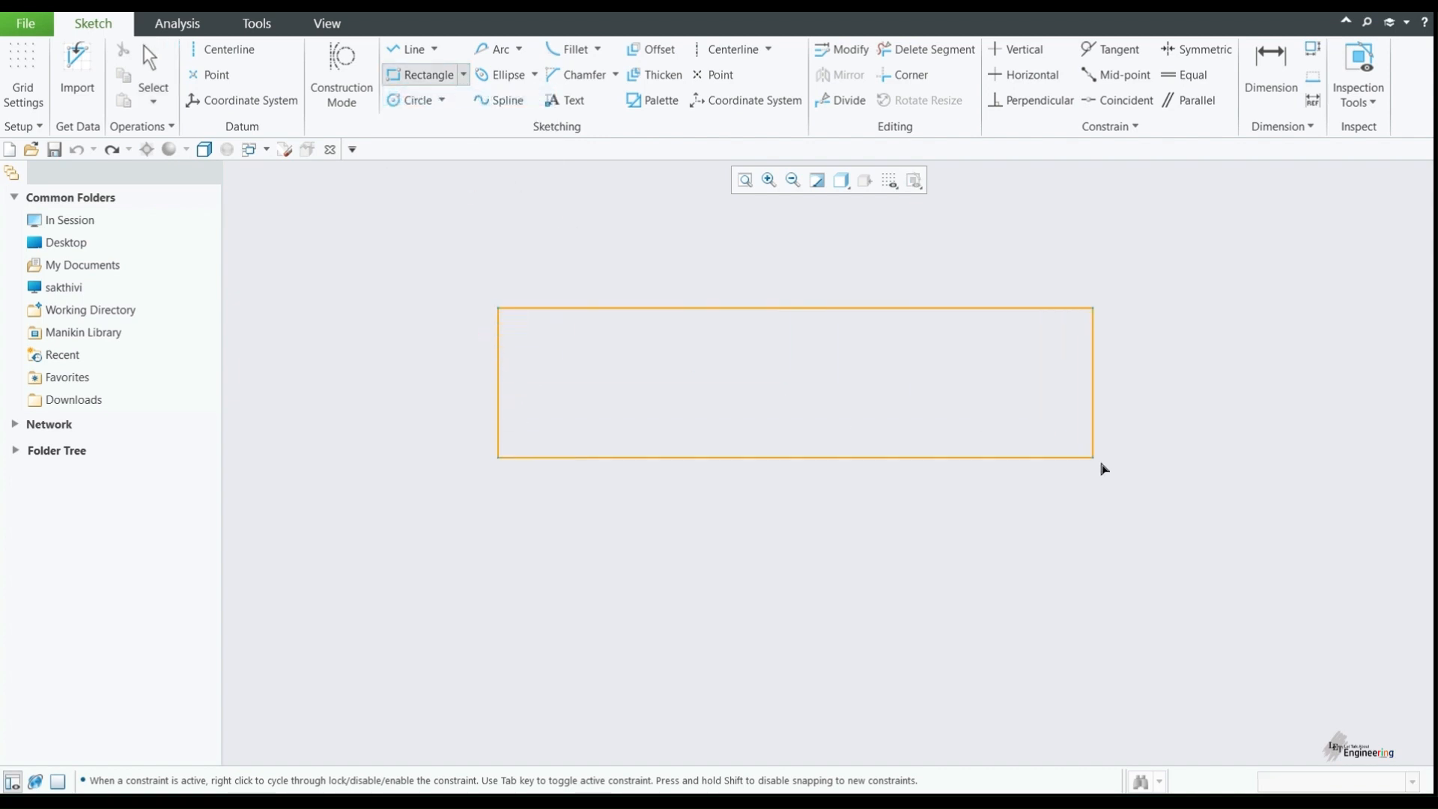
pyautogui.click(1146, 561)
pyautogui.middleClick(1277, 387)
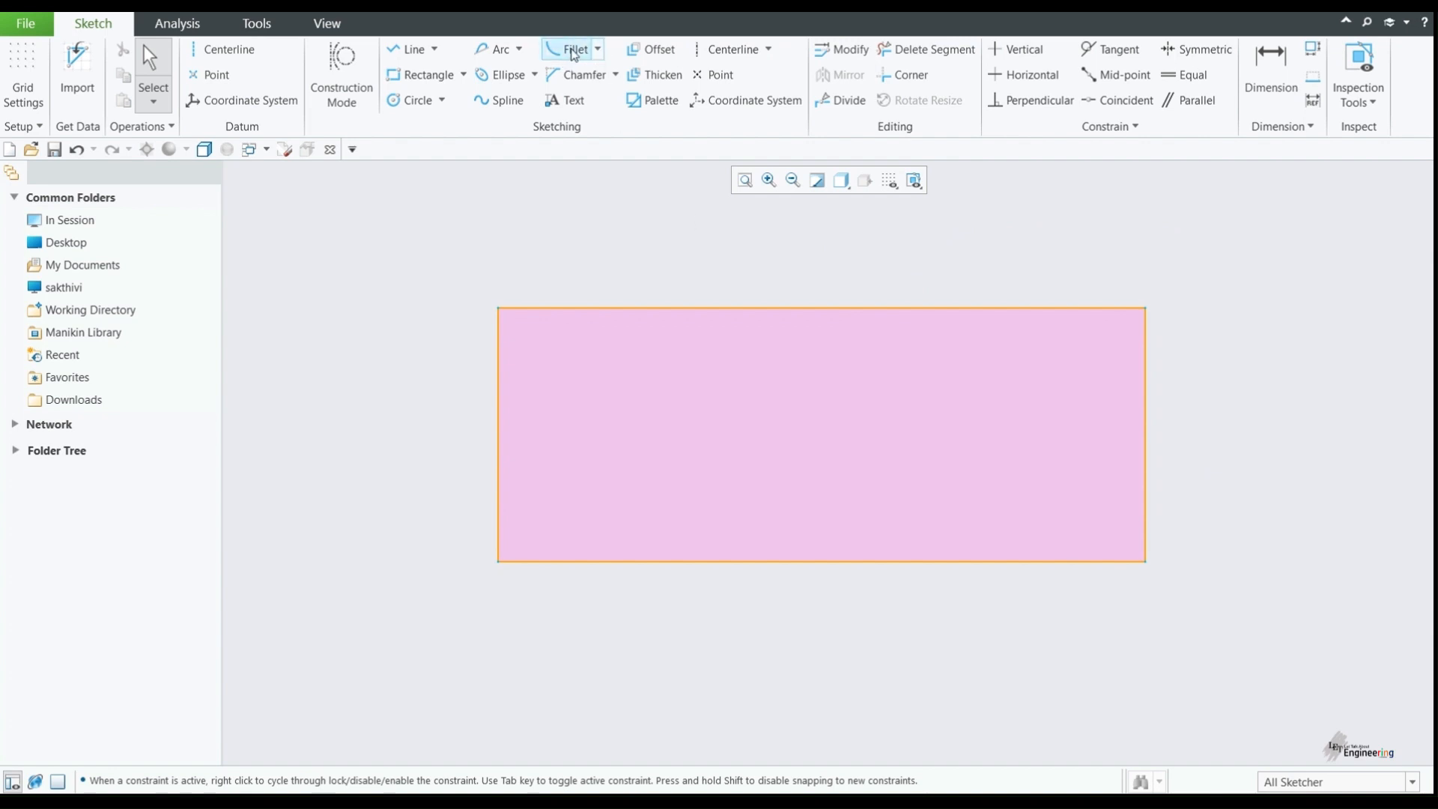
# Step: Round the rectangle's upper-left corner with a Circular fillet that keeps the construction lines to the original corner
pyautogui.click(597, 49)
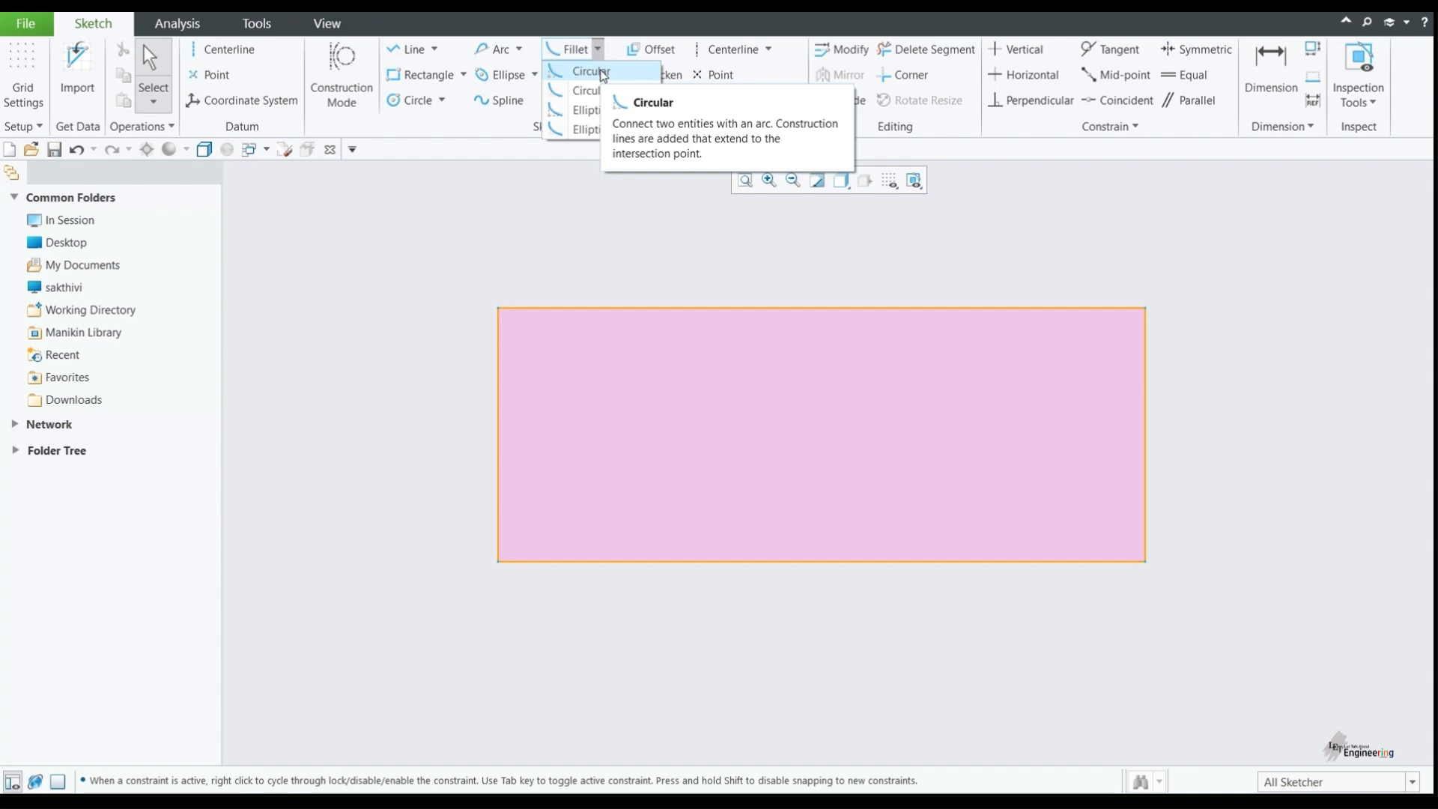
pyautogui.click(592, 71)
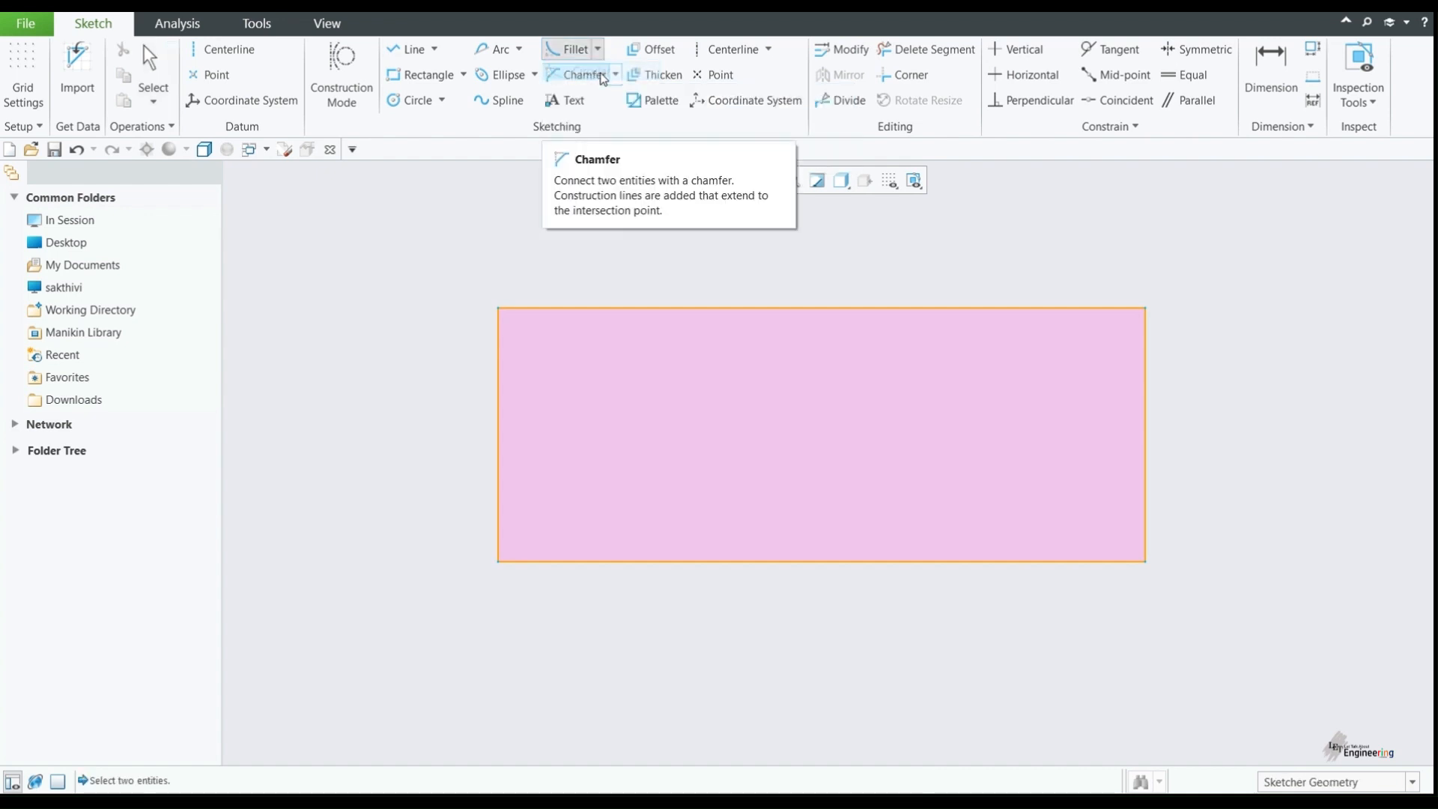
pyautogui.click(498, 349)
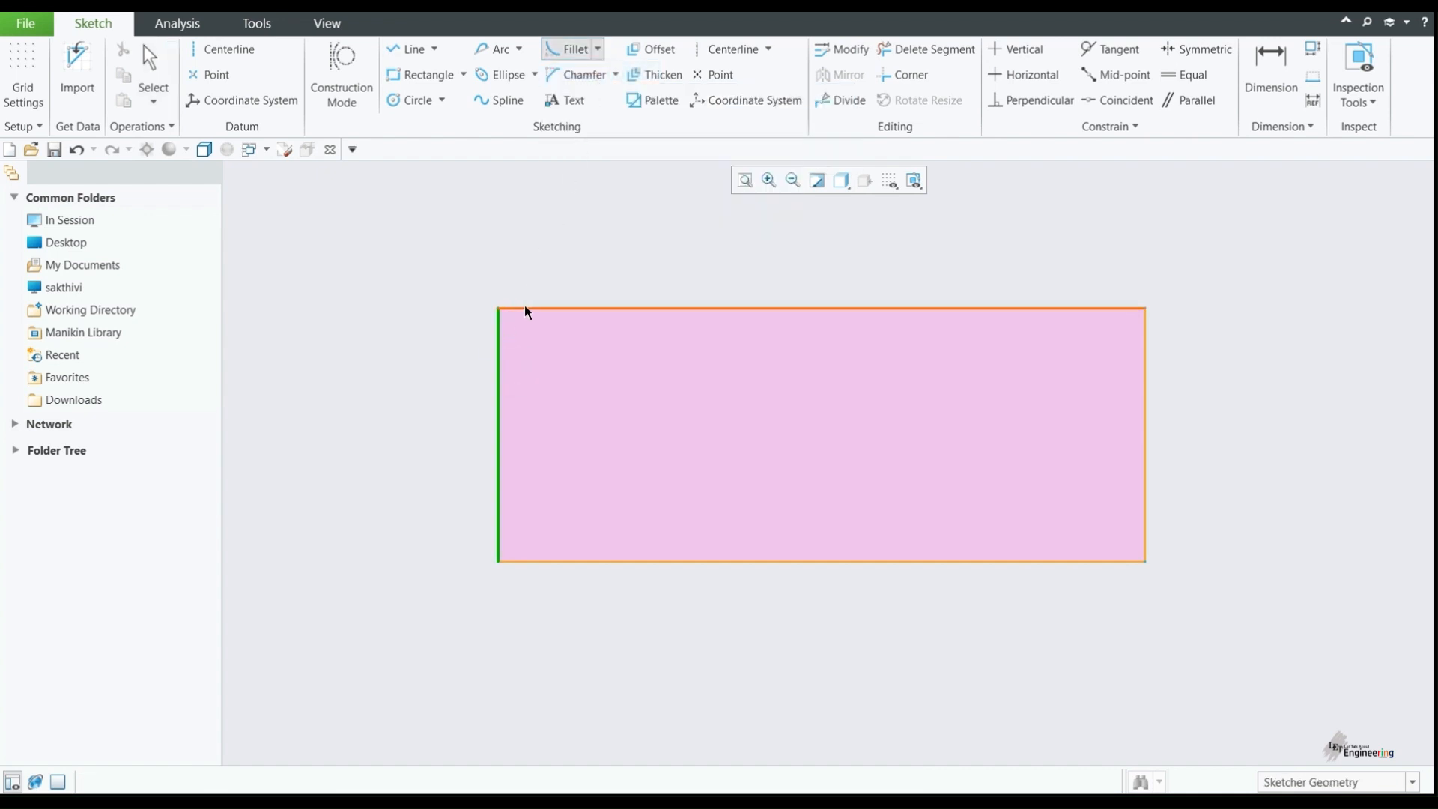
pyautogui.click(553, 308)
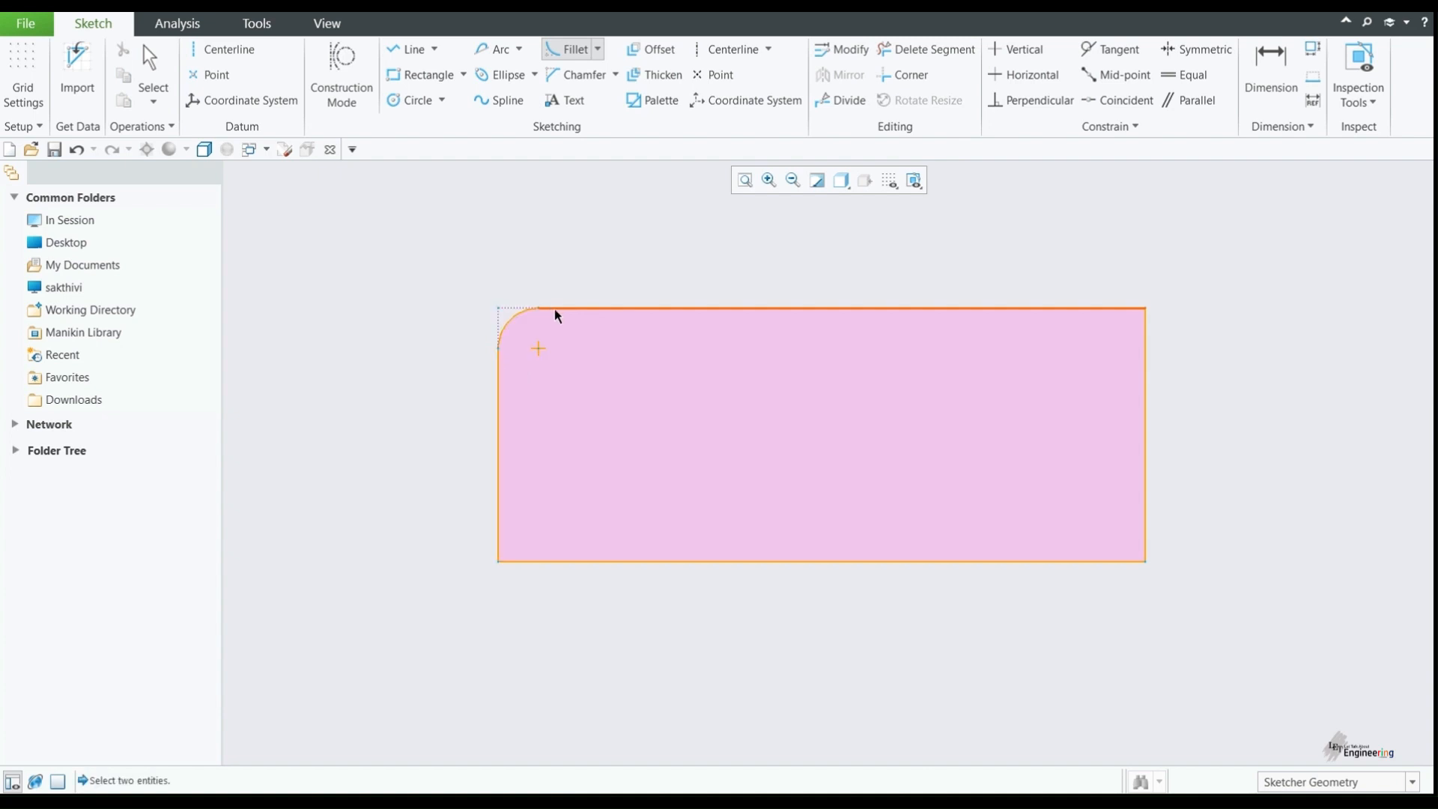
pyautogui.middleClick(555, 267)
pyautogui.click(537, 255)
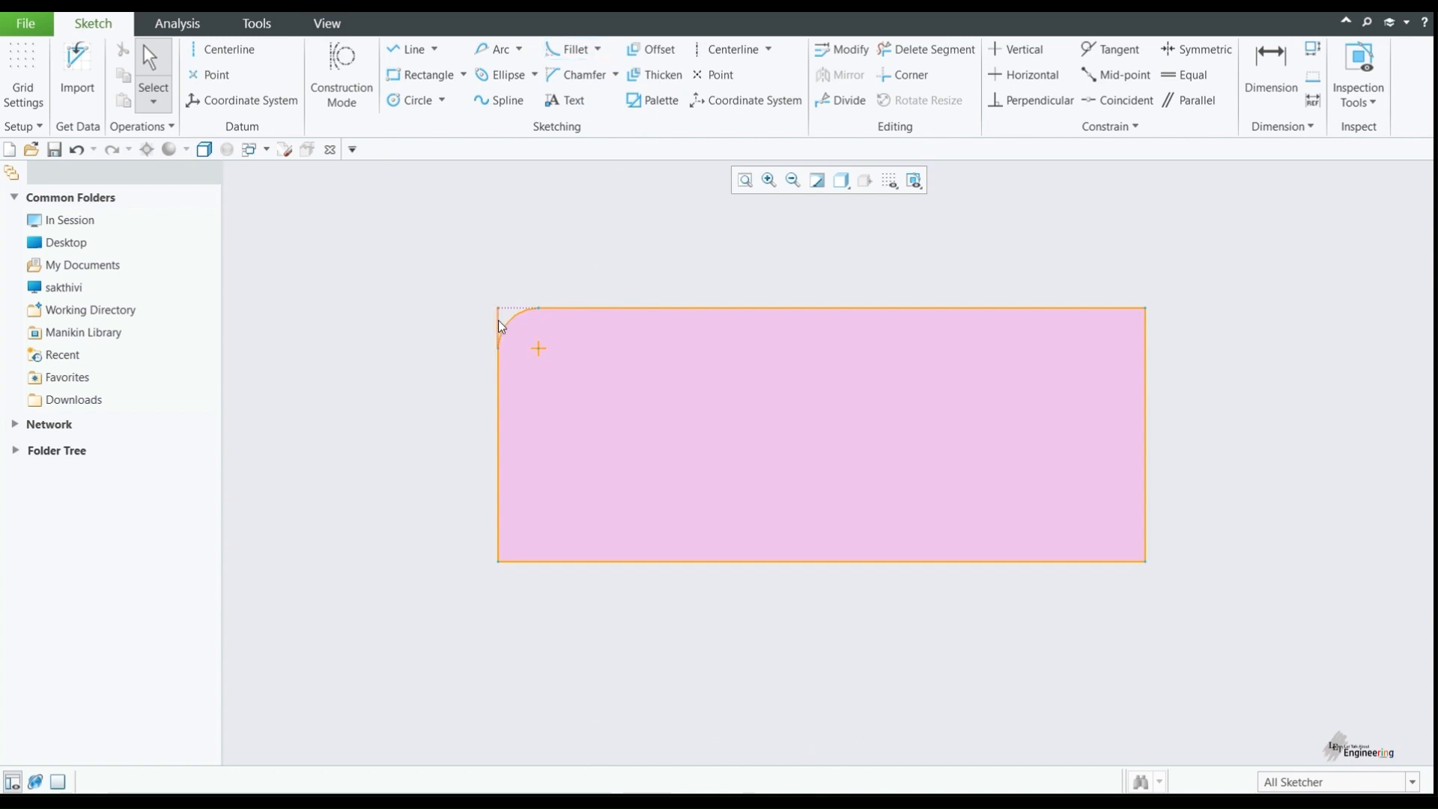
pyautogui.click(514, 308)
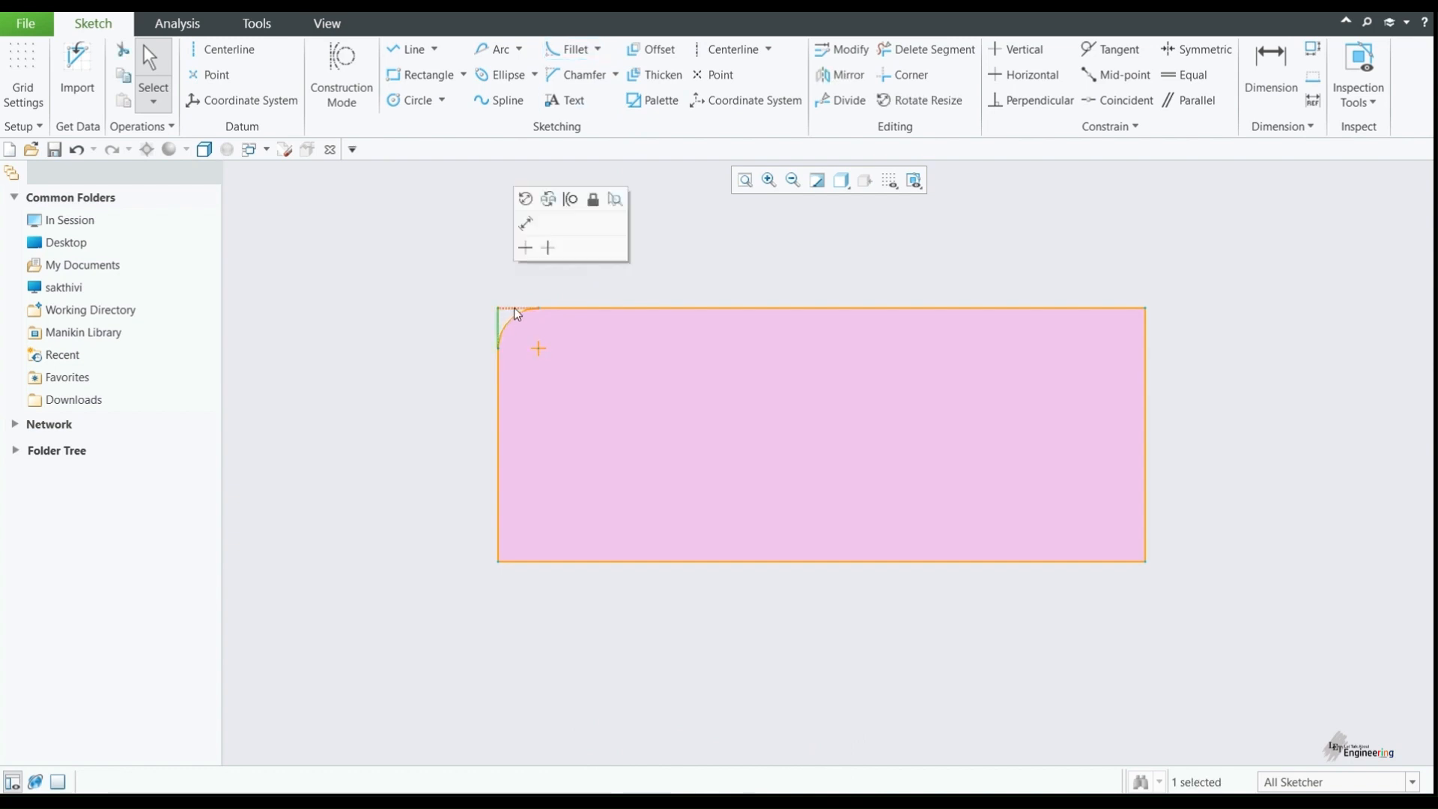
pyautogui.click(466, 267)
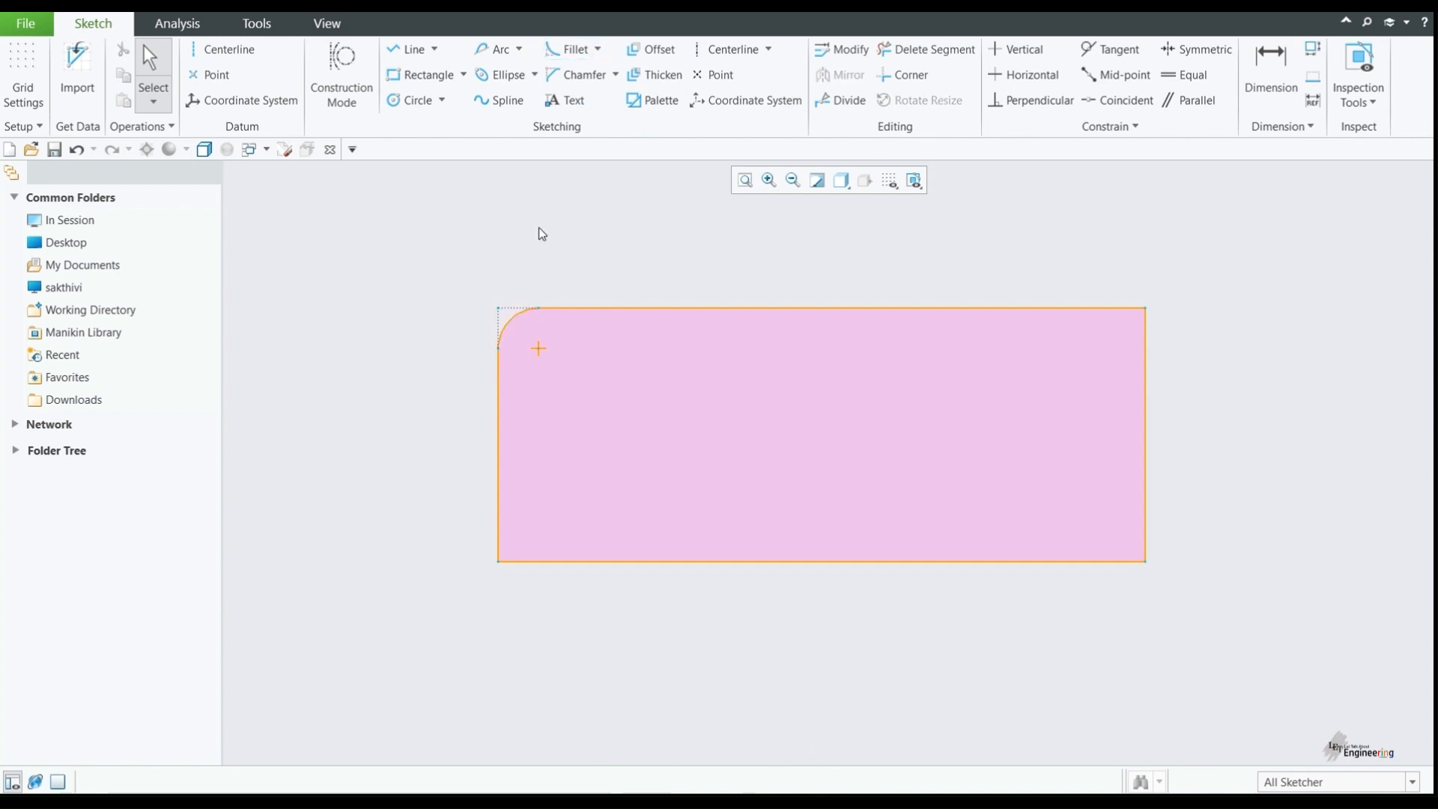
# Step: Round the rectangle's lower-left corner with a Circular Trim fillet between the bottom and left edges
pyautogui.click(599, 49)
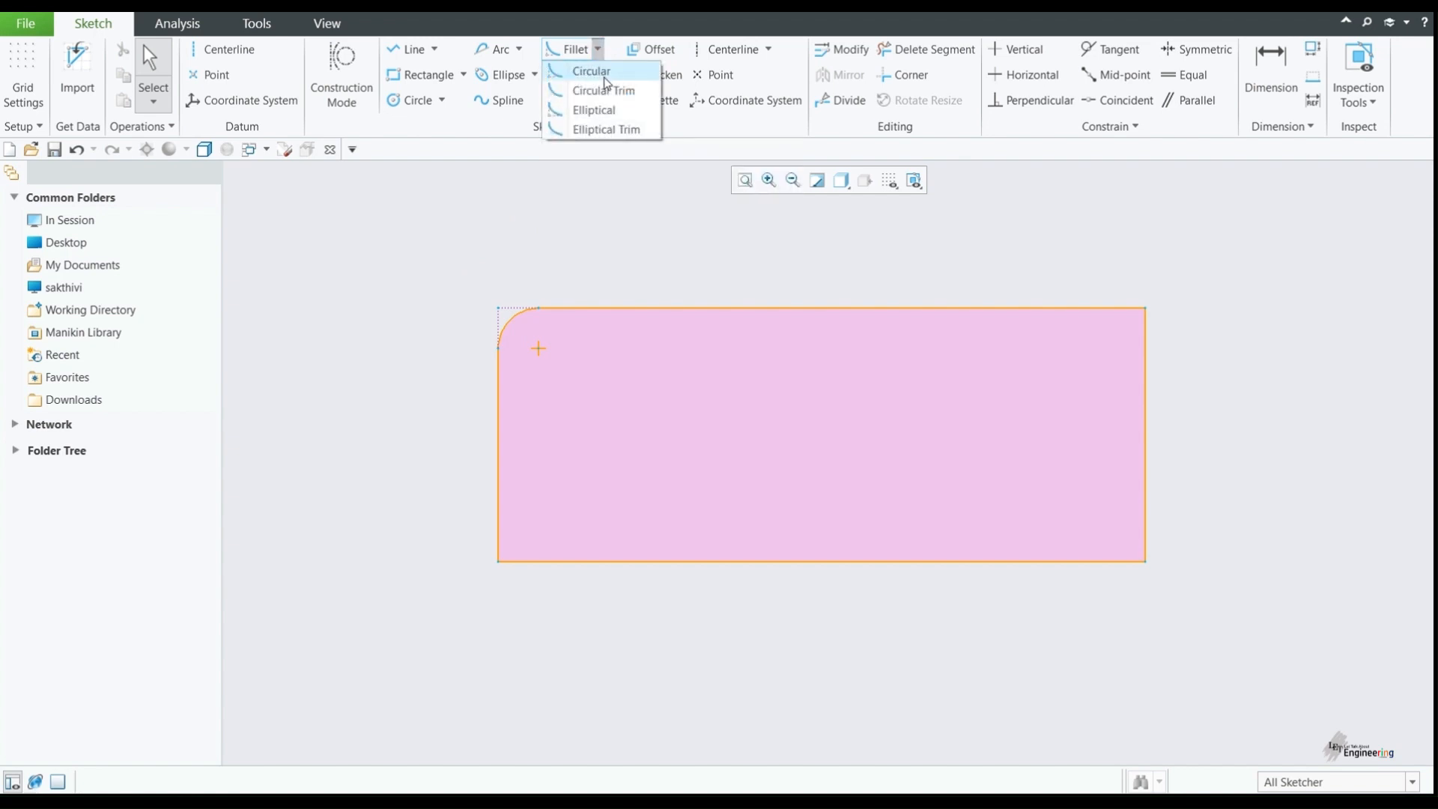
pyautogui.click(611, 91)
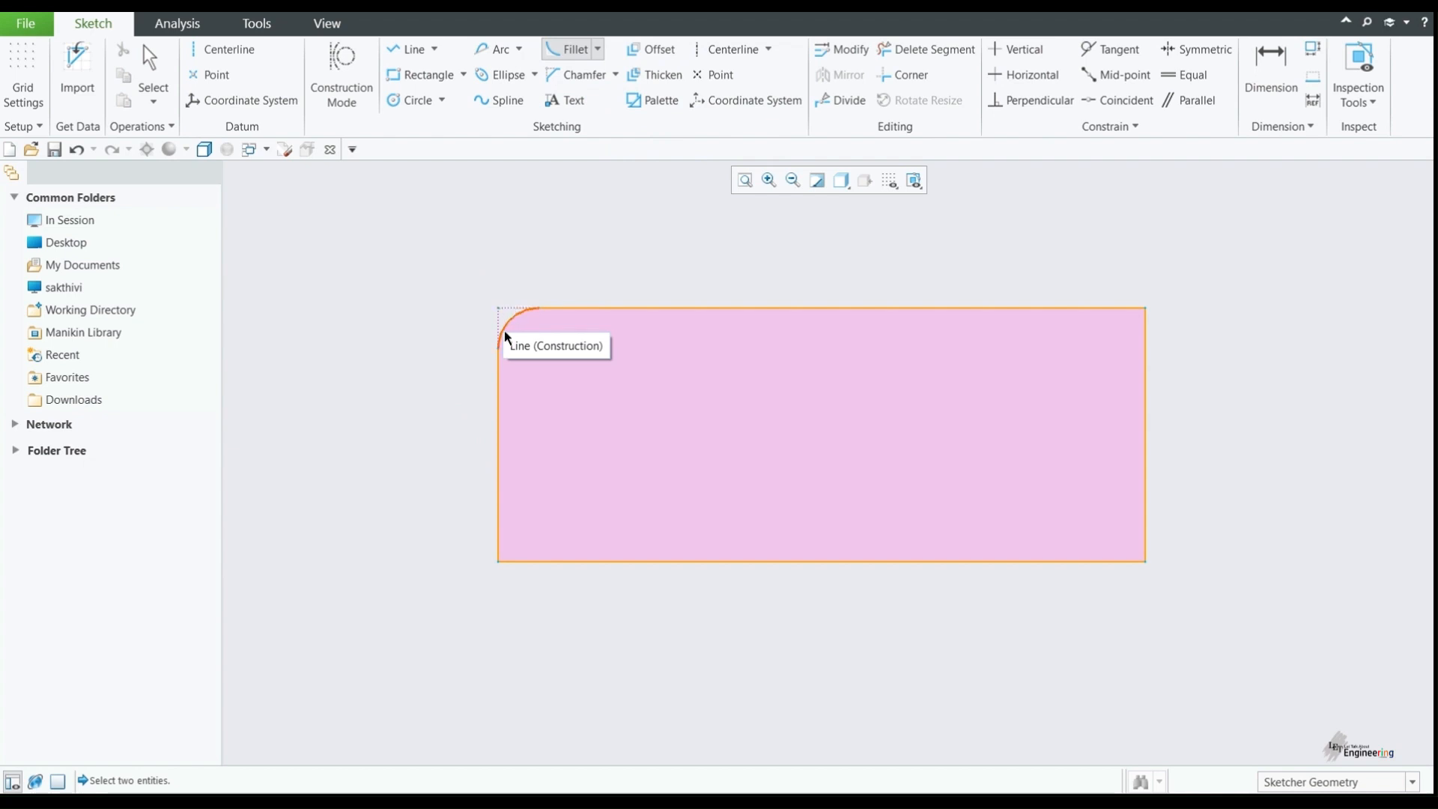
pyautogui.click(532, 560)
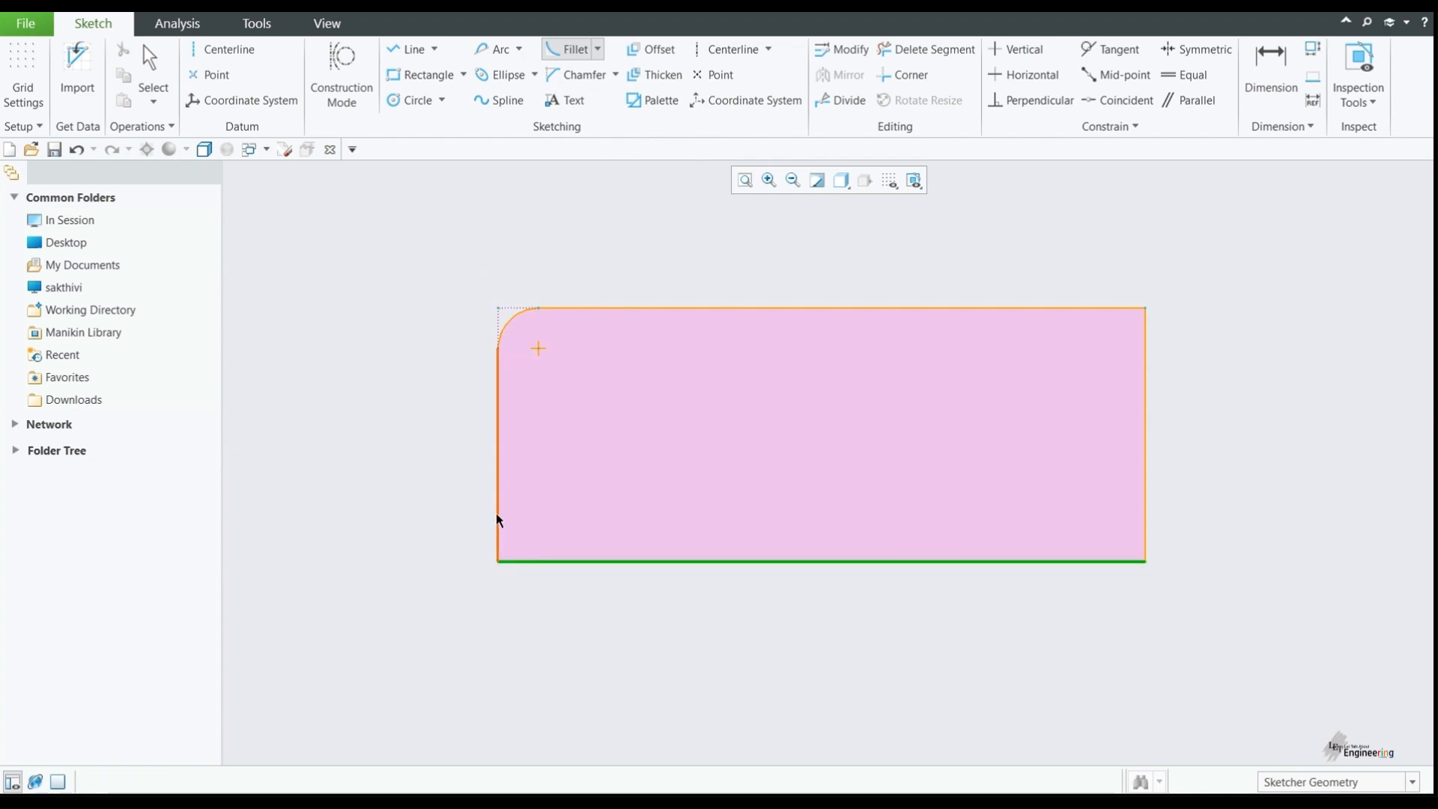
pyautogui.click(497, 514)
pyautogui.middleClick(453, 506)
pyautogui.click(451, 507)
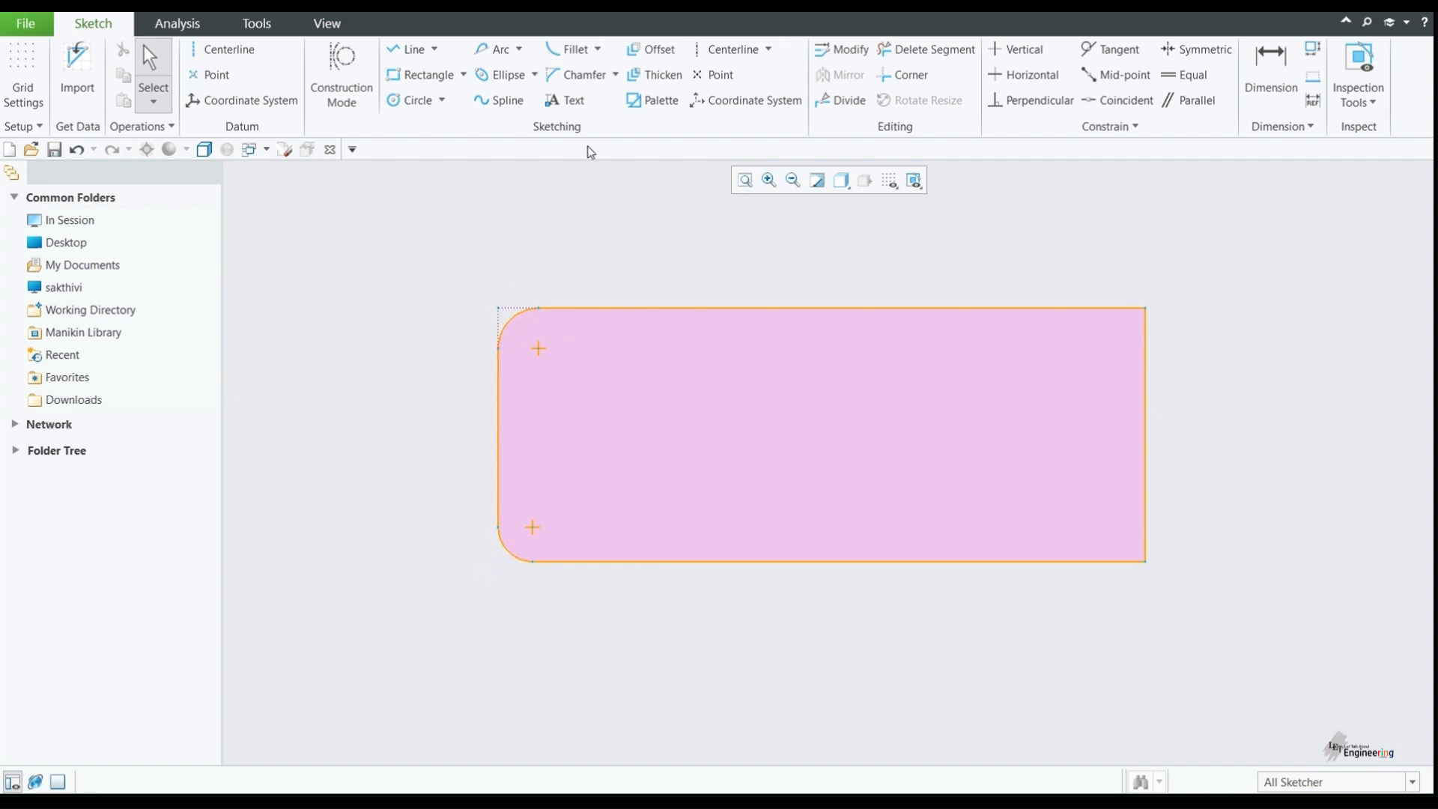
# Step: Add an Elliptical fillet between the top and right edges at the rectangle's upper-right corner
pyautogui.click(604, 53)
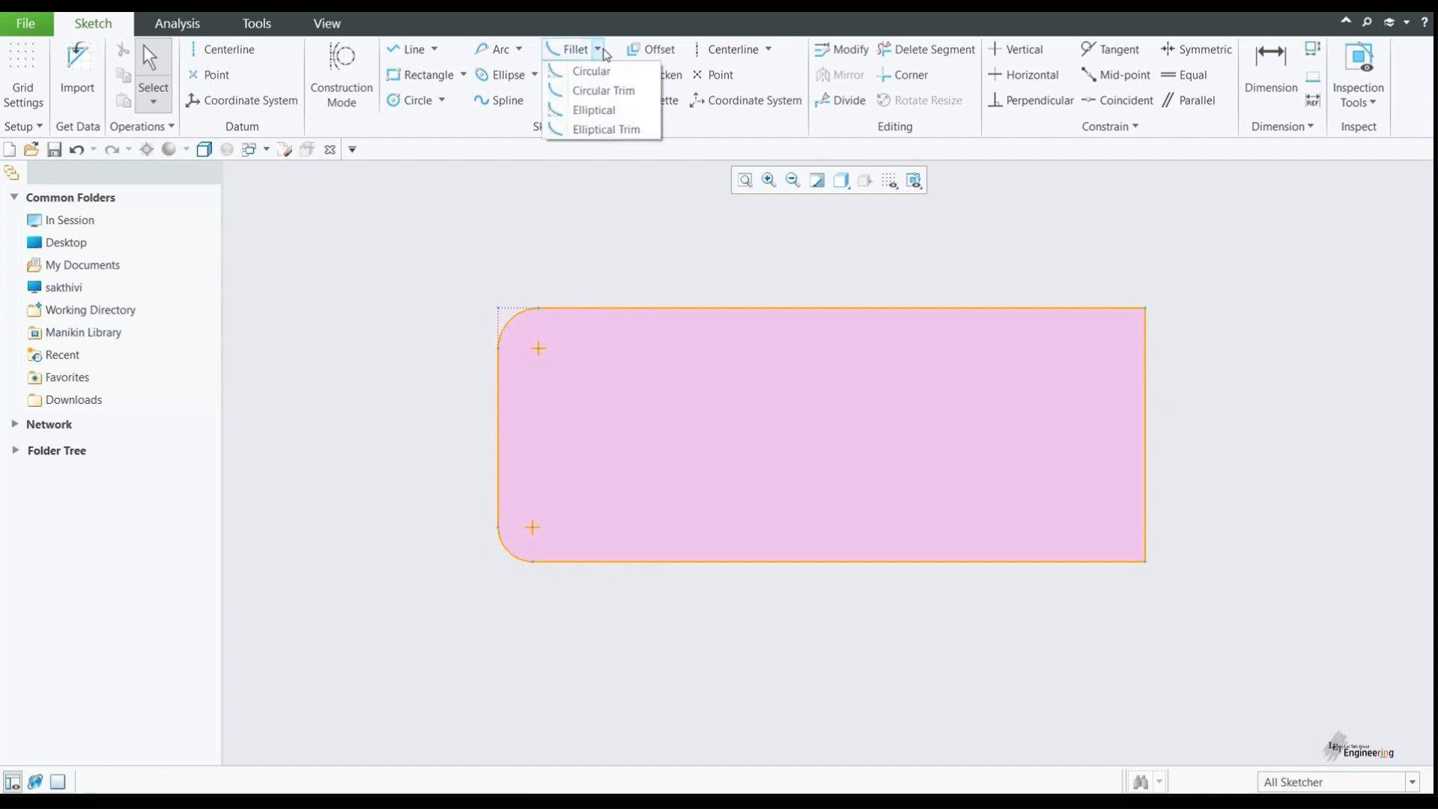
pyautogui.click(607, 110)
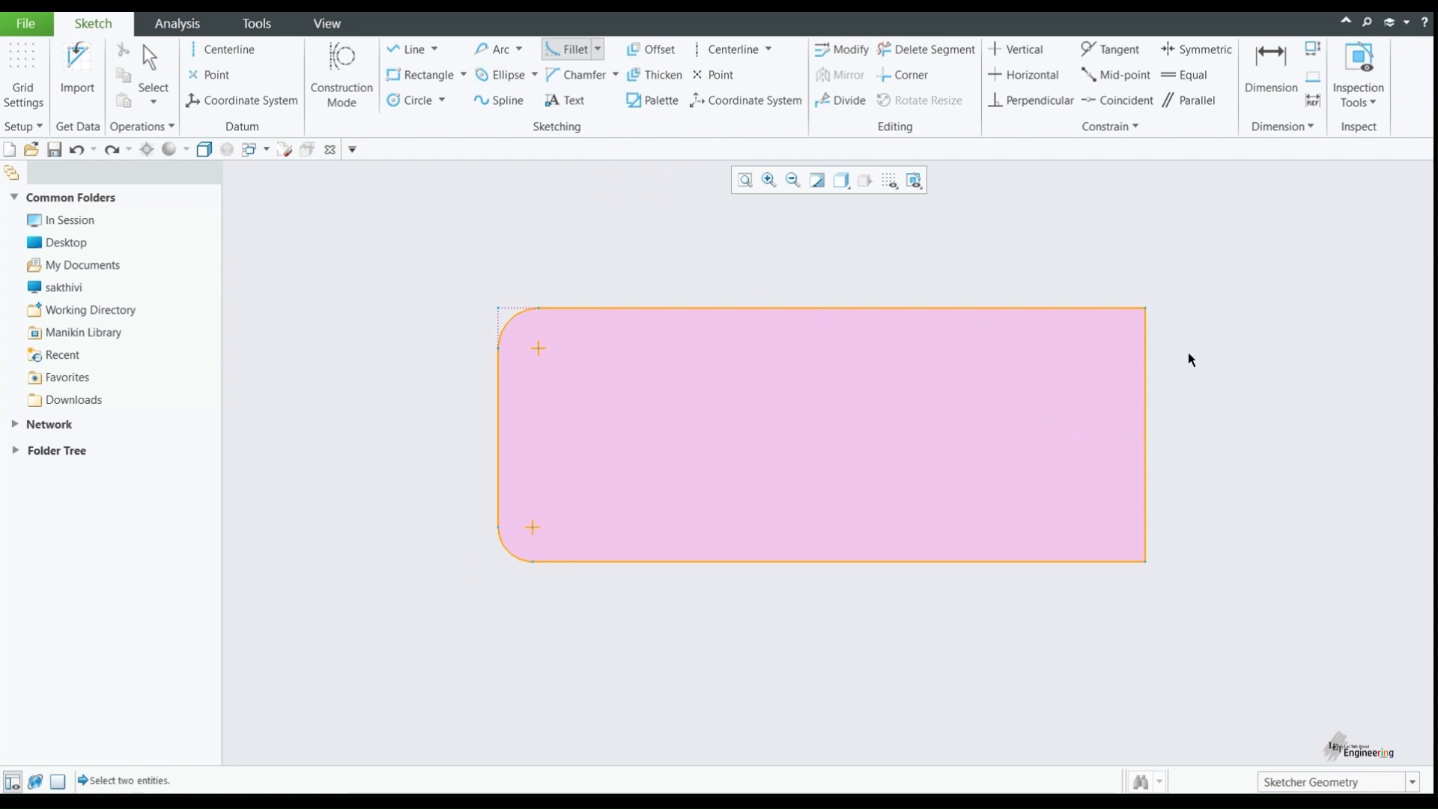
pyautogui.click(1111, 308)
pyautogui.click(1144, 397)
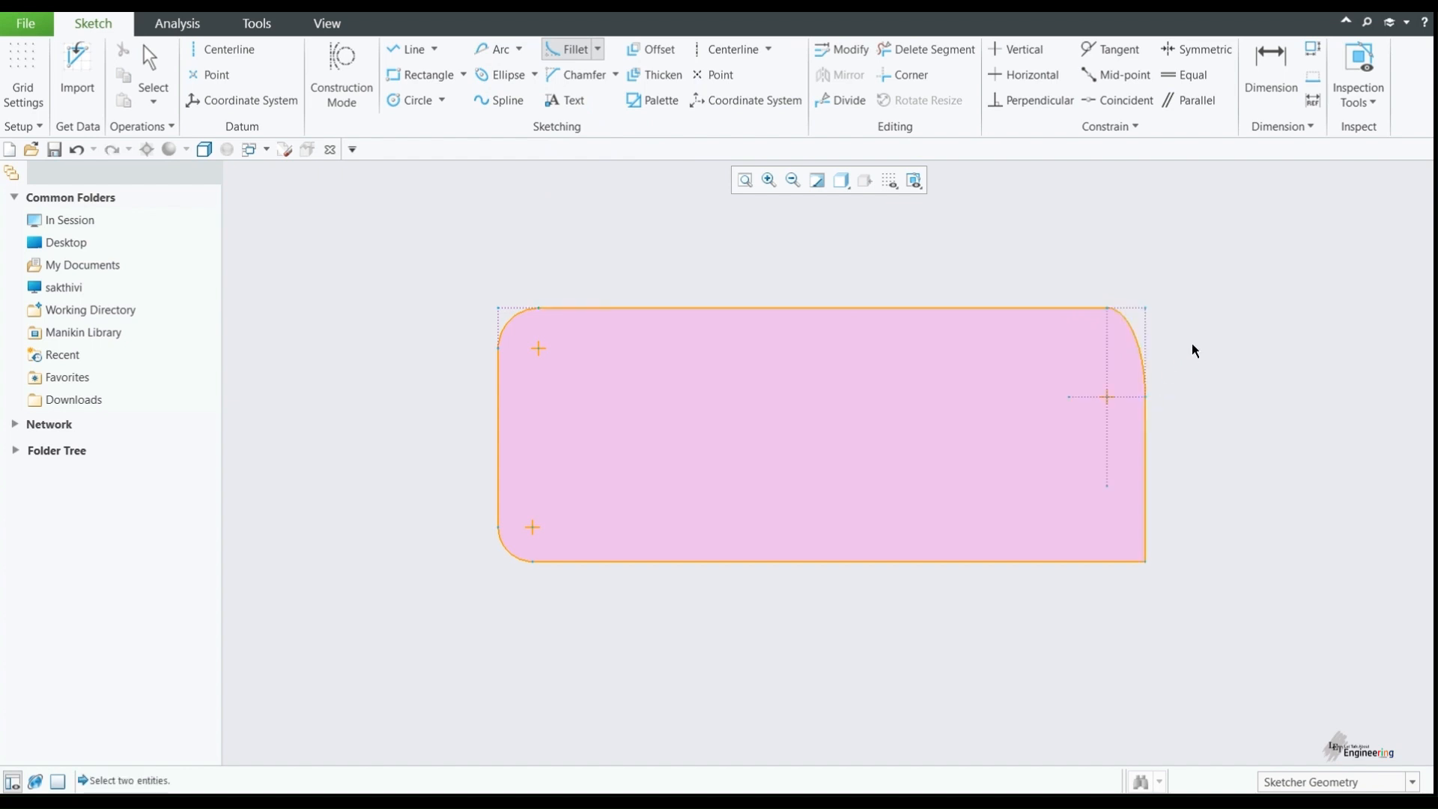
pyautogui.middleClick(1192, 344)
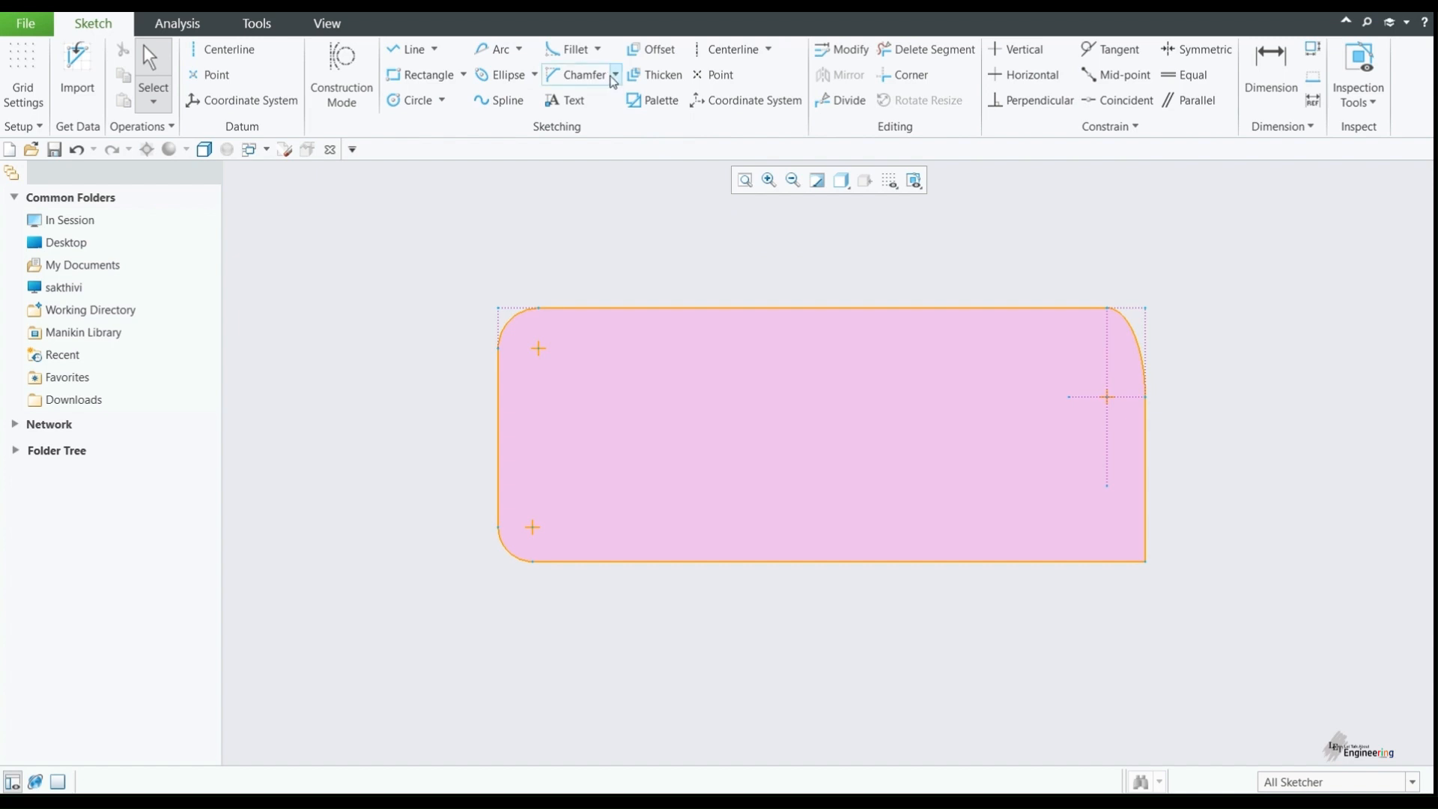
# Step: Add an Elliptical Trim fillet between the right and bottom edges at the rectangle's lower-right corner
pyautogui.click(598, 49)
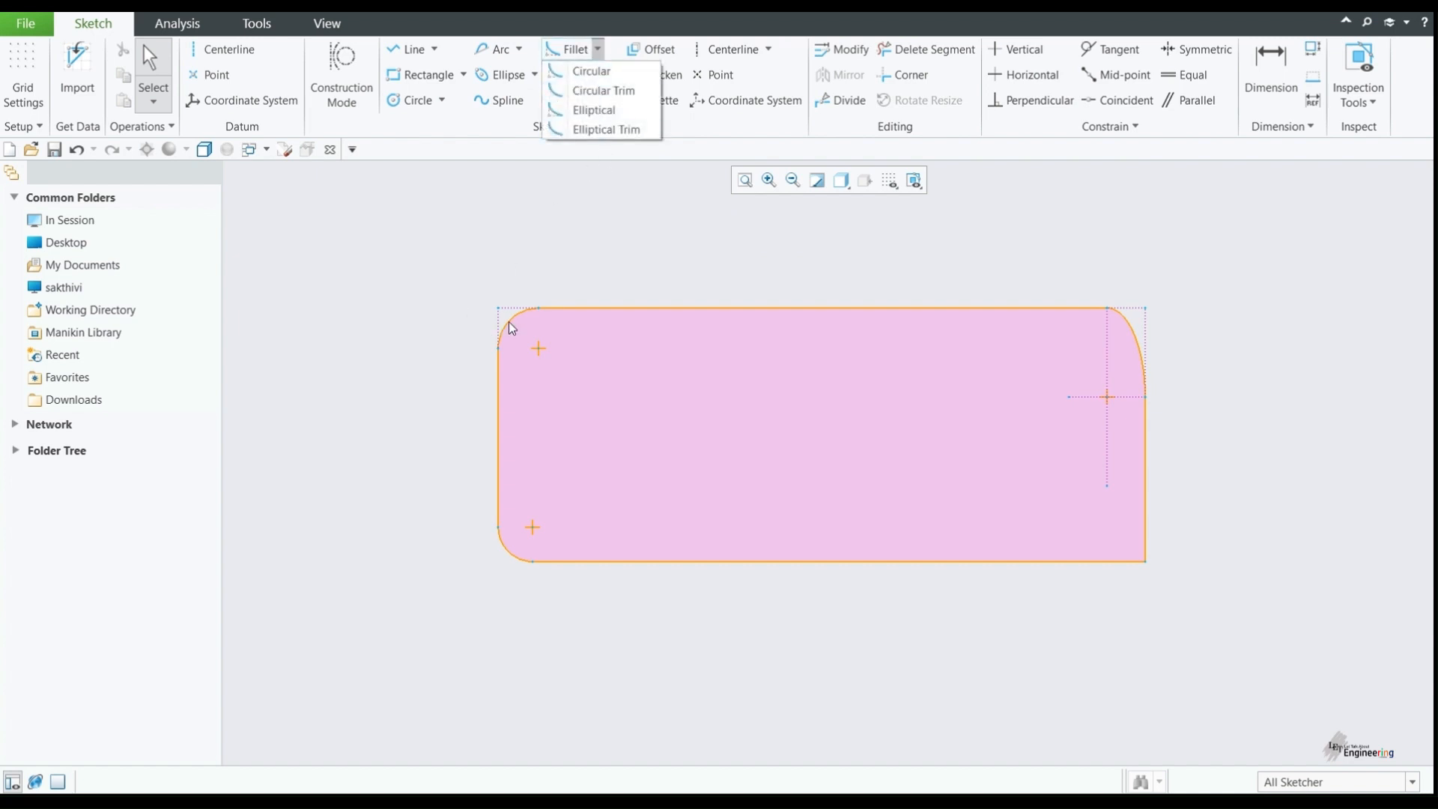
pyautogui.click(604, 130)
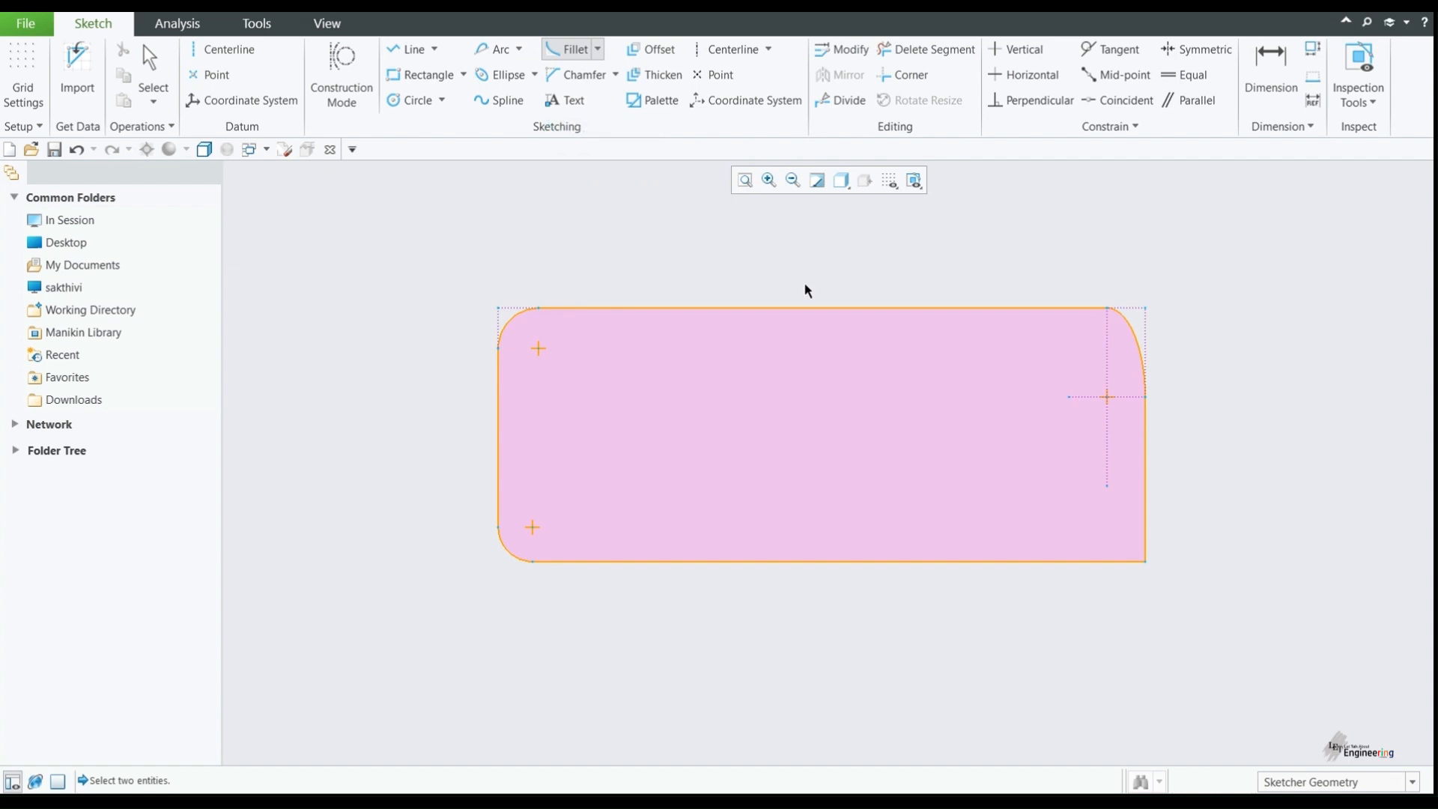
pyautogui.click(1146, 504)
pyautogui.click(1120, 562)
pyautogui.middleClick(1201, 479)
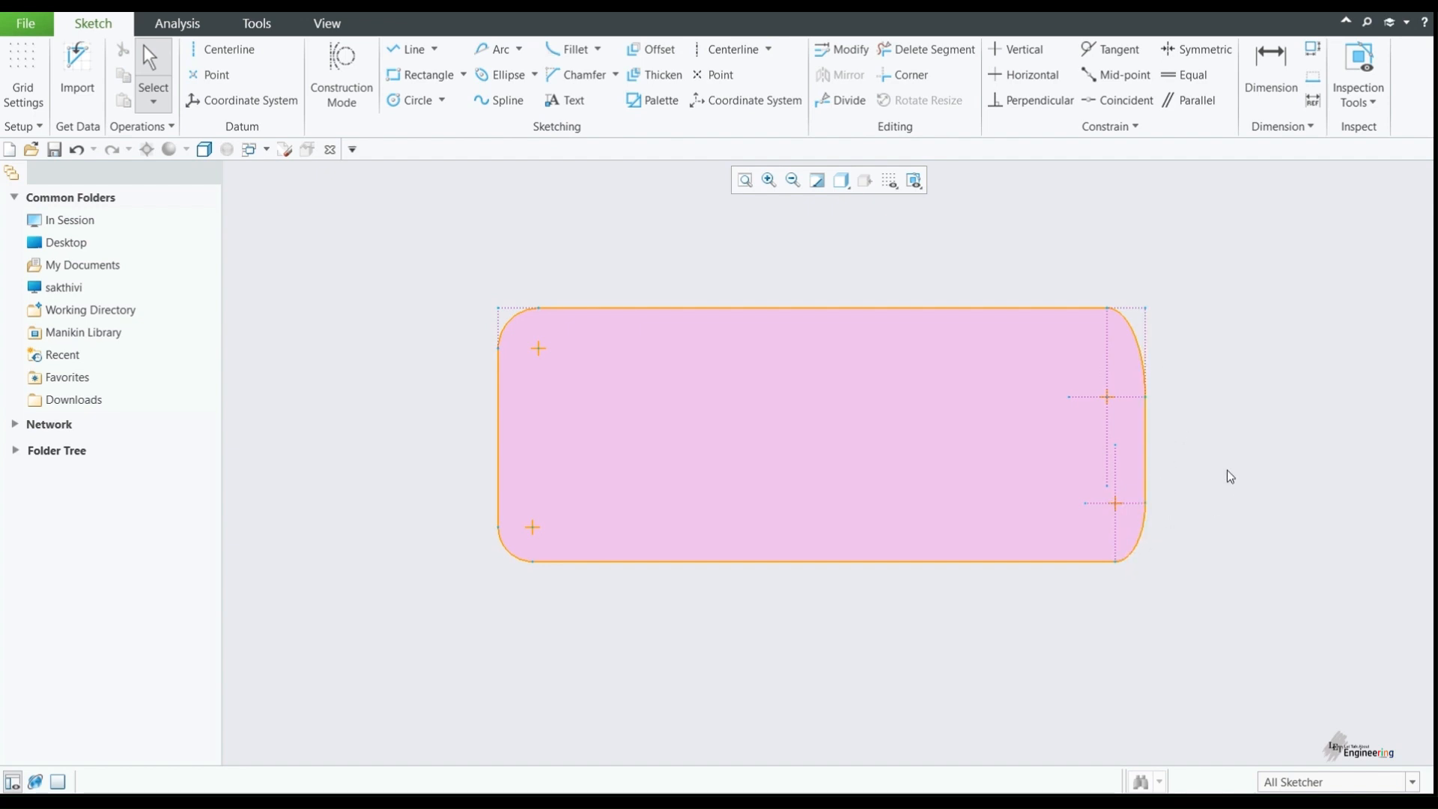
pyautogui.click(598, 49)
pyautogui.click(671, 194)
pyautogui.click(615, 74)
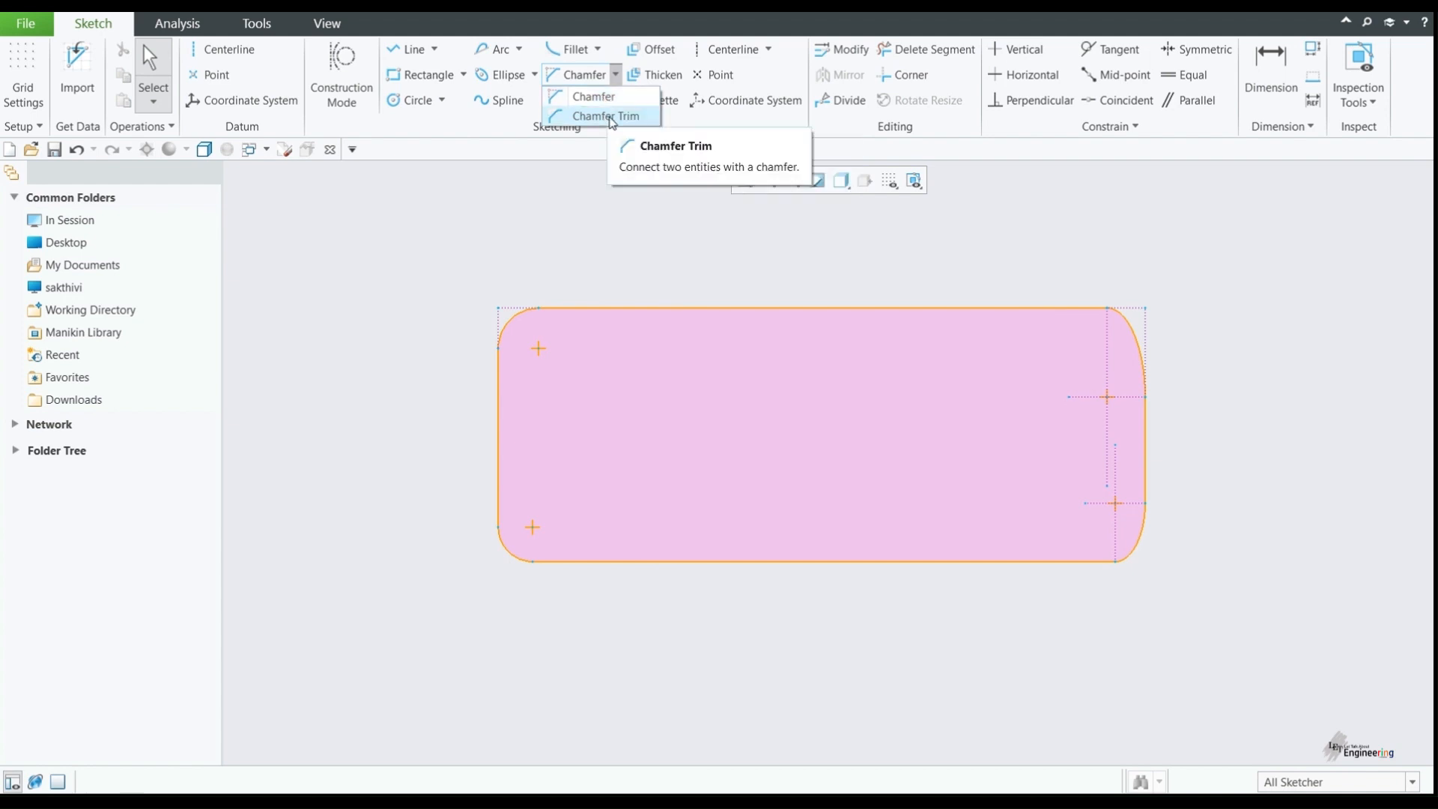
# Step: Undo all four corner fillets, back to the plain sharp-cornered rectangle
pyautogui.hotkey('ctrl', 'z')
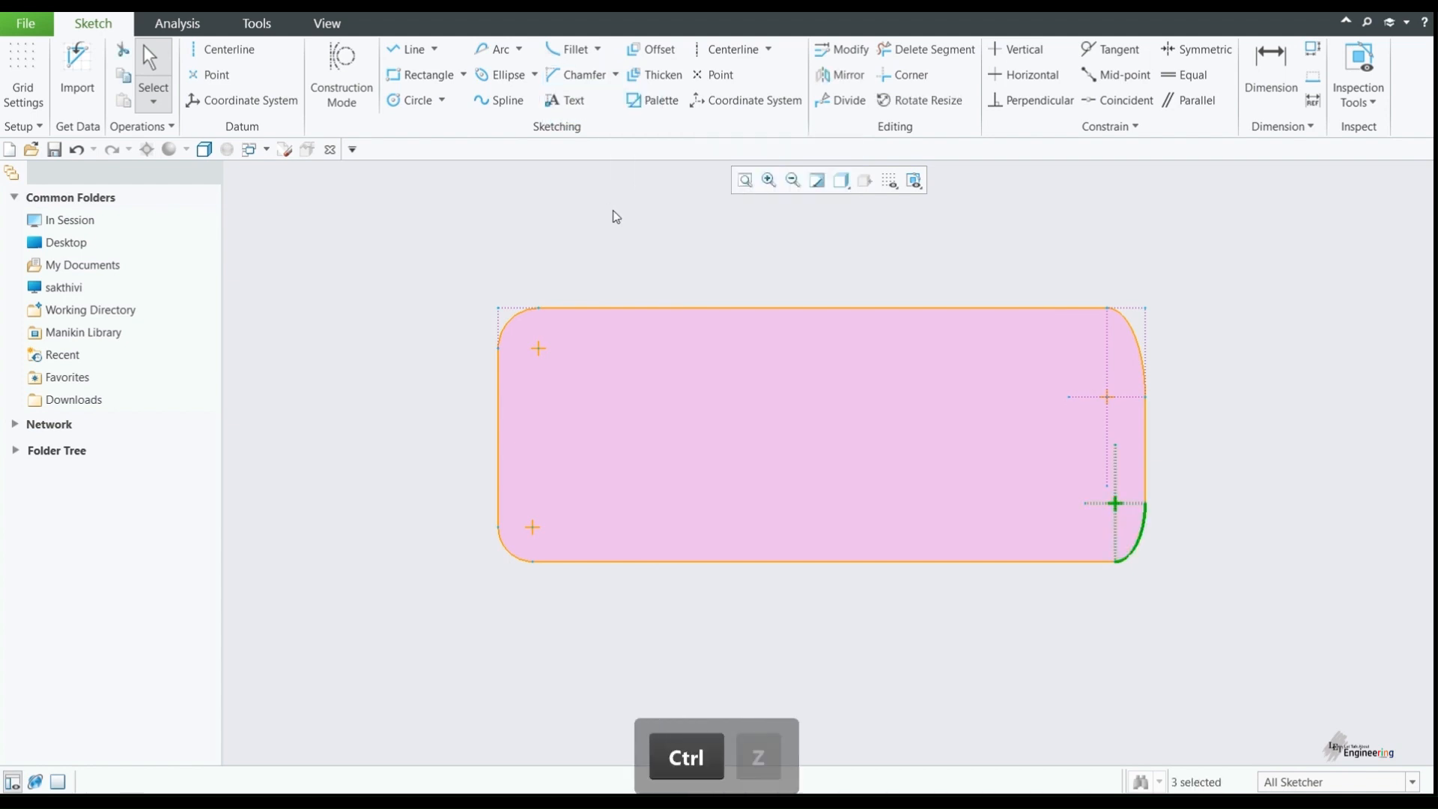
pyautogui.hotkey('ctrl', 'z')
pyautogui.hotkey('ctrl', 'z')
pyautogui.hotkey('ctrl', 'z')
pyautogui.hotkey('ctrl', 'z')
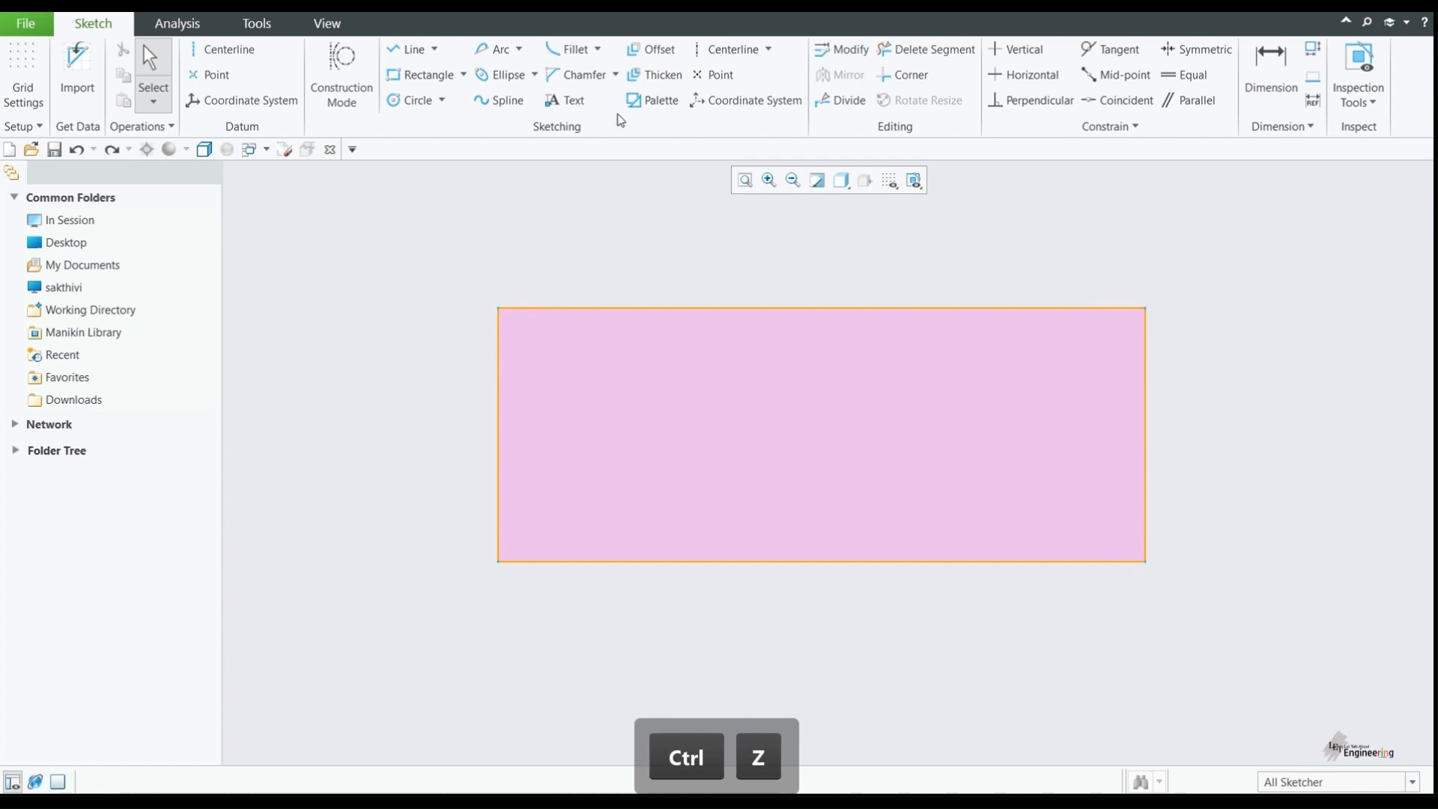
# Step: Chamfer the rectangle's upper-left corner with the Chamfer option that keeps construction lines
pyautogui.click(615, 75)
pyautogui.click(594, 93)
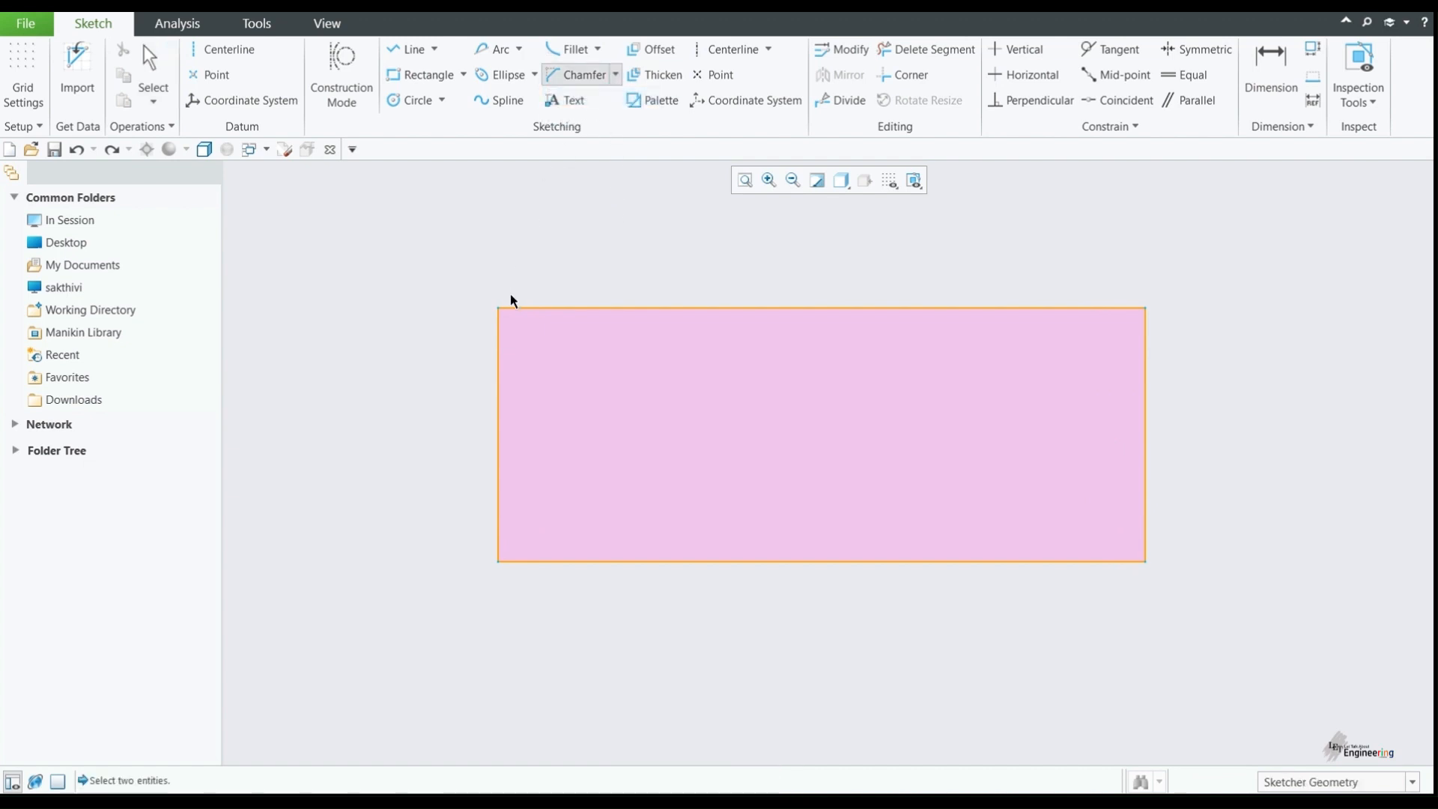
pyautogui.click(501, 338)
pyautogui.click(532, 308)
pyautogui.middleClick(547, 275)
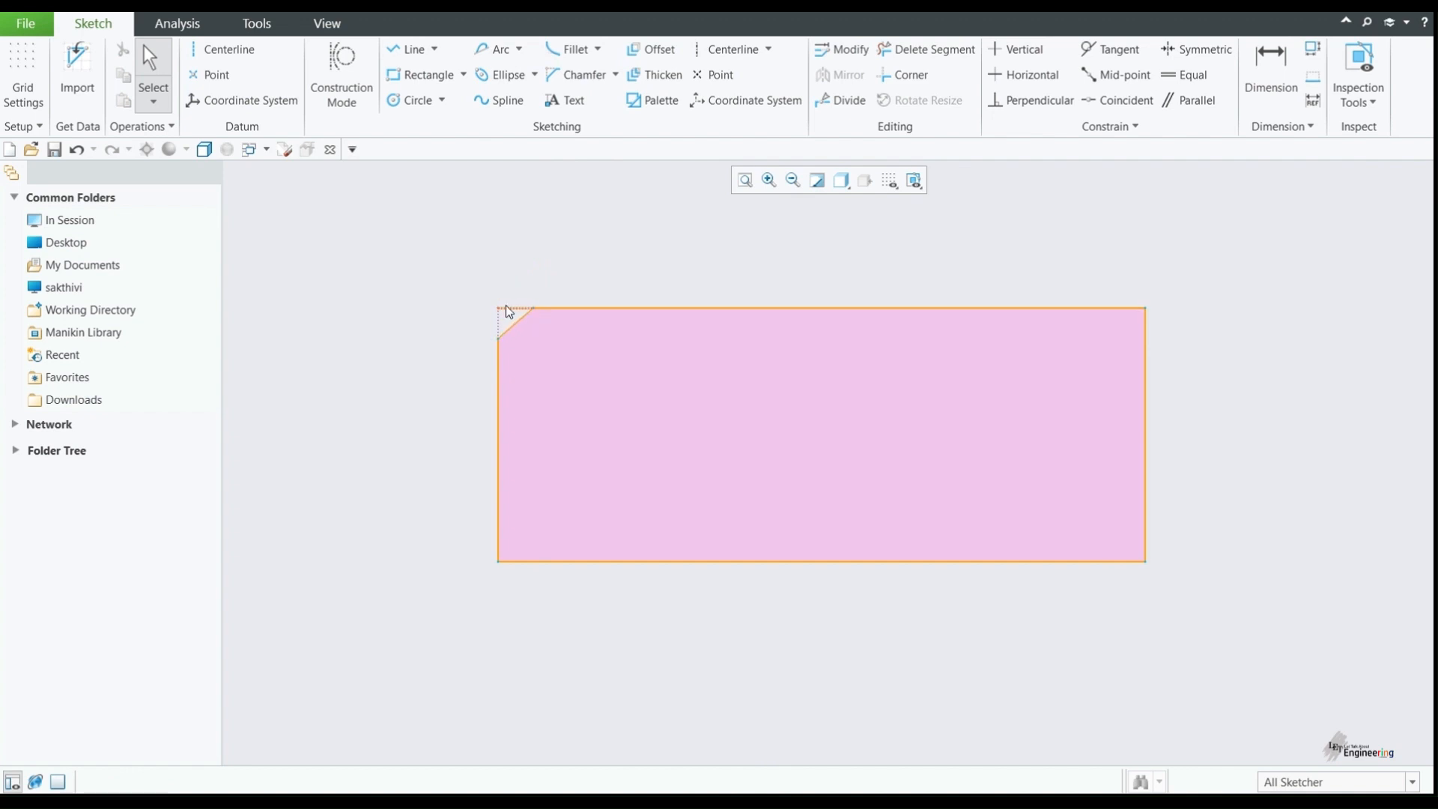
# Step: Cut the rectangle's lower-left corner with a Chamfer Trim between the left and bottom edges, and deselect it
pyautogui.click(615, 75)
pyautogui.click(603, 115)
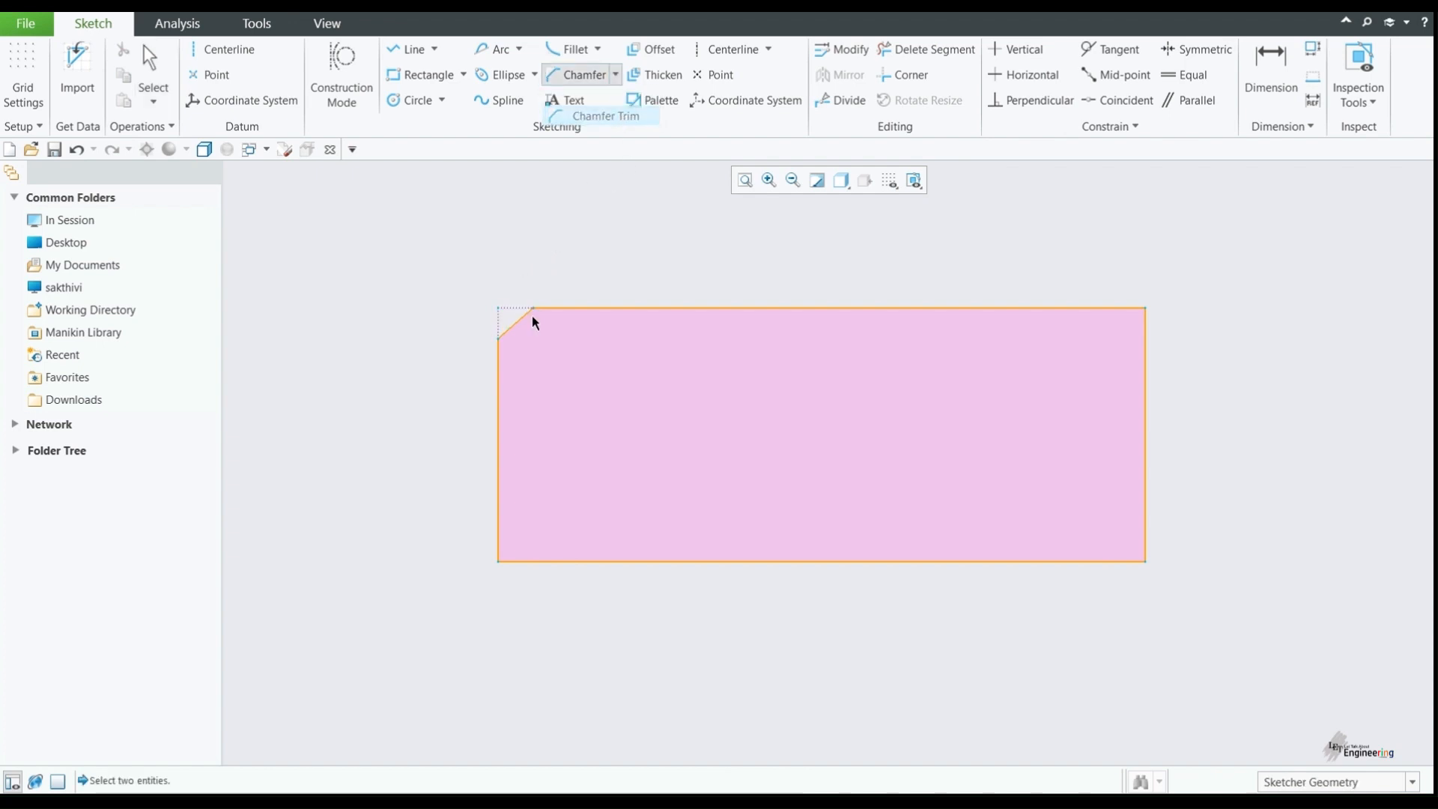
pyautogui.click(499, 519)
pyautogui.click(519, 562)
pyautogui.middleClick(535, 534)
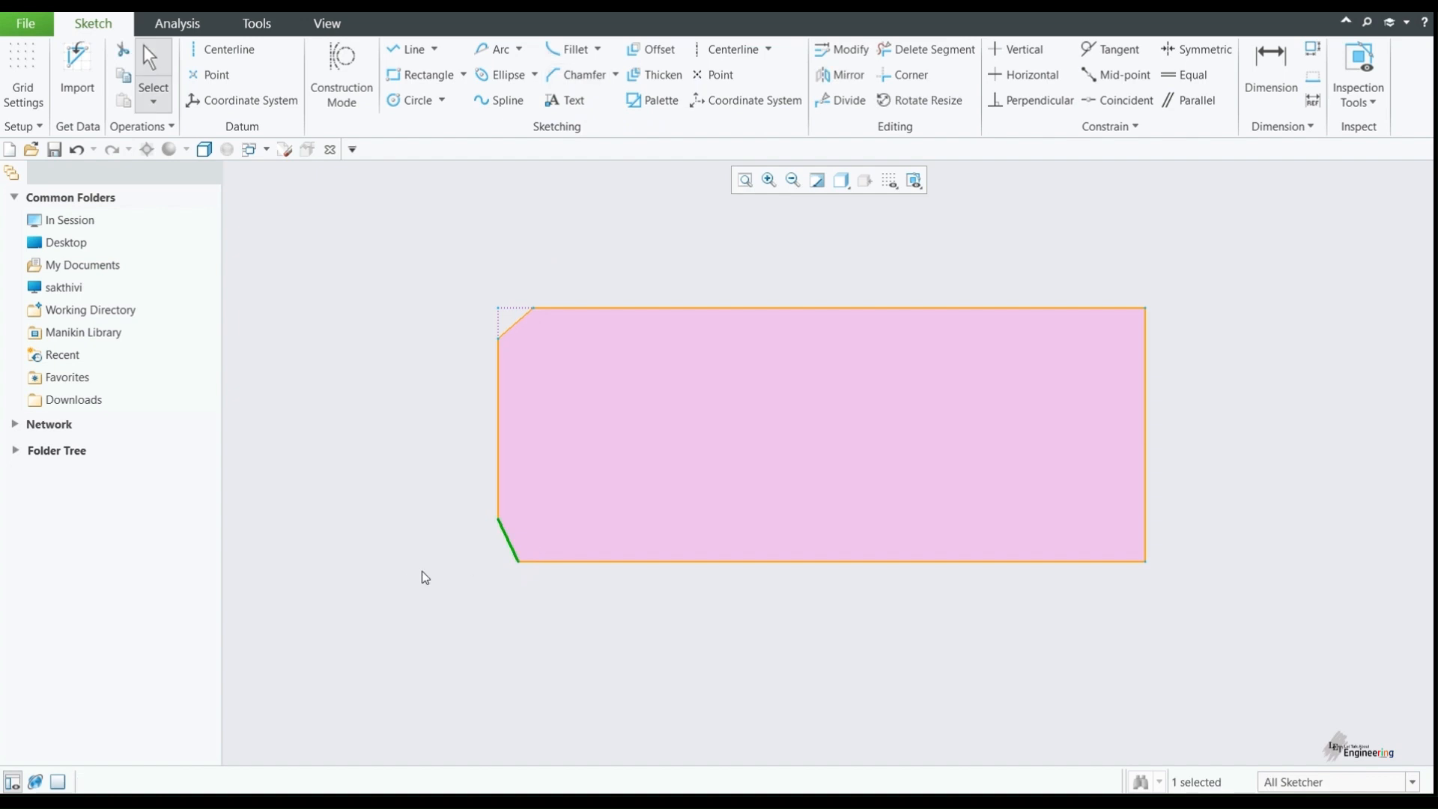
pyautogui.click(451, 560)
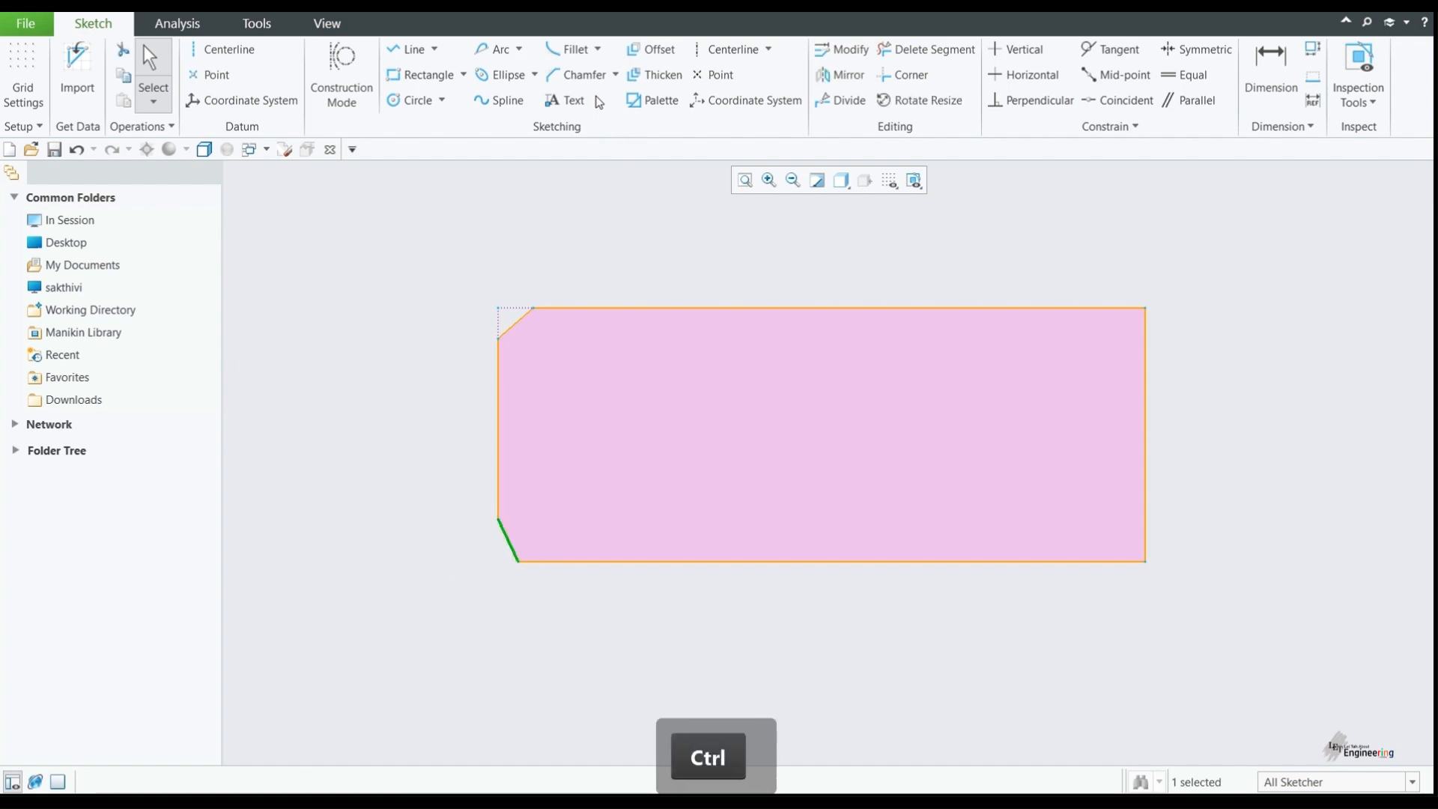
# Step: Undo both corner chamfers and delete the whole rectangle from the sketch
pyautogui.hotkey('ctrl', 'z')
pyautogui.hotkey('ctrl', 'z')
pyautogui.moveTo(677, 452); pyautogui.dragTo(1224, 587)
pyautogui.press('Delete')
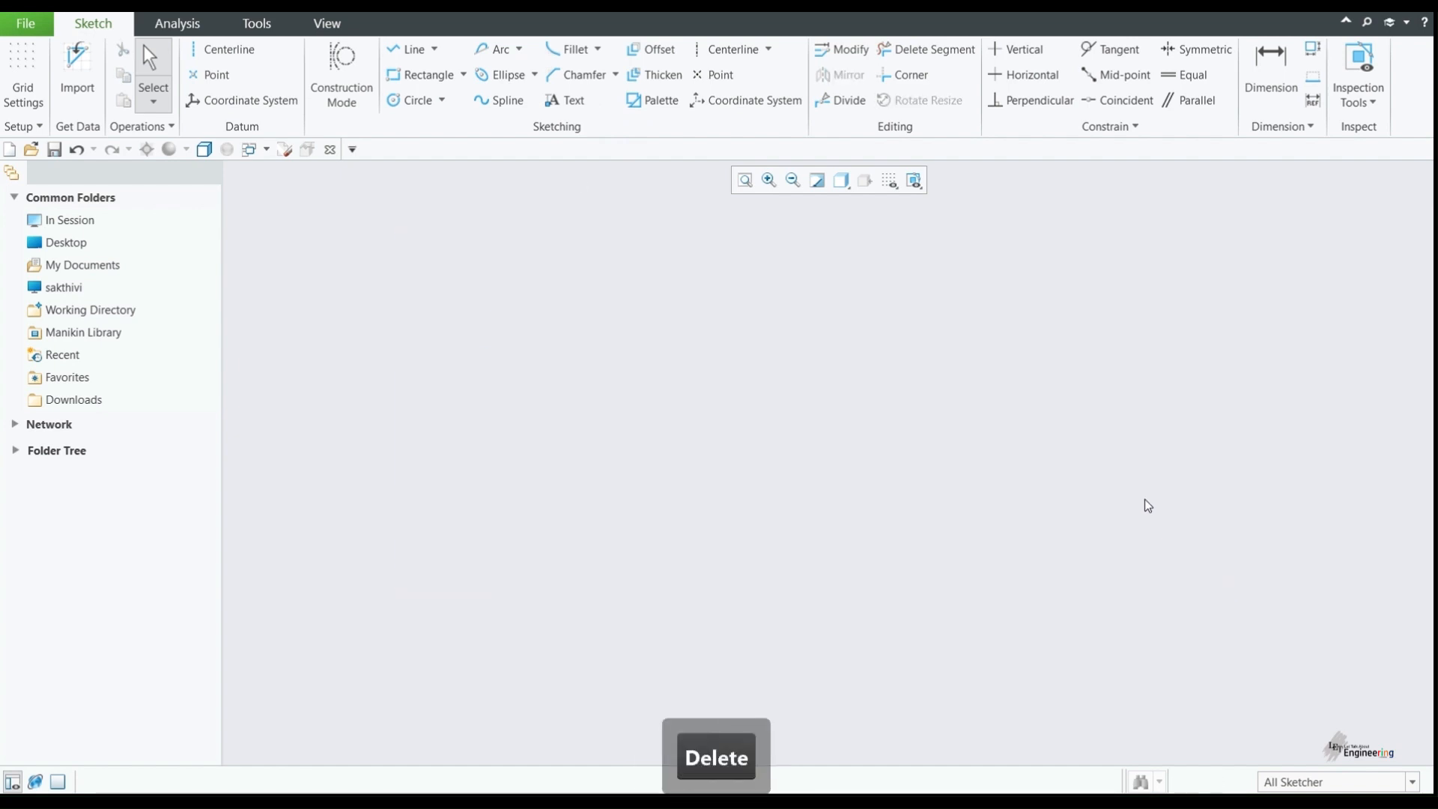
# Step: Sketch a wavy five-point spline running across the empty sketch, rising first, dipping past the middle and ending highest
pyautogui.click(498, 101)
pyautogui.click(463, 412)
pyautogui.click(586, 338)
pyautogui.click(823, 428)
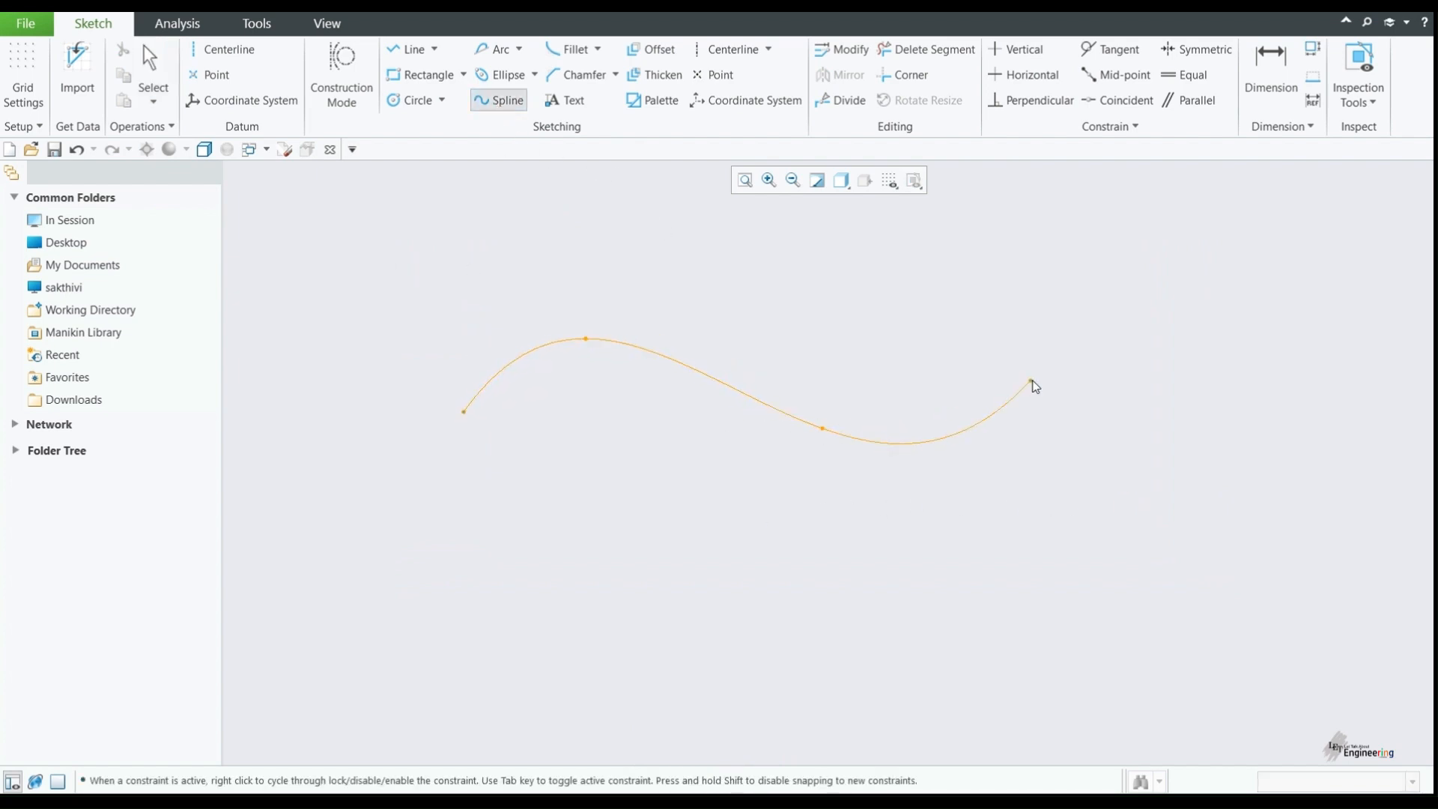
pyautogui.click(1031, 381)
pyautogui.click(1203, 306)
pyautogui.middleClick(1349, 391)
pyautogui.middleClick(1322, 300)
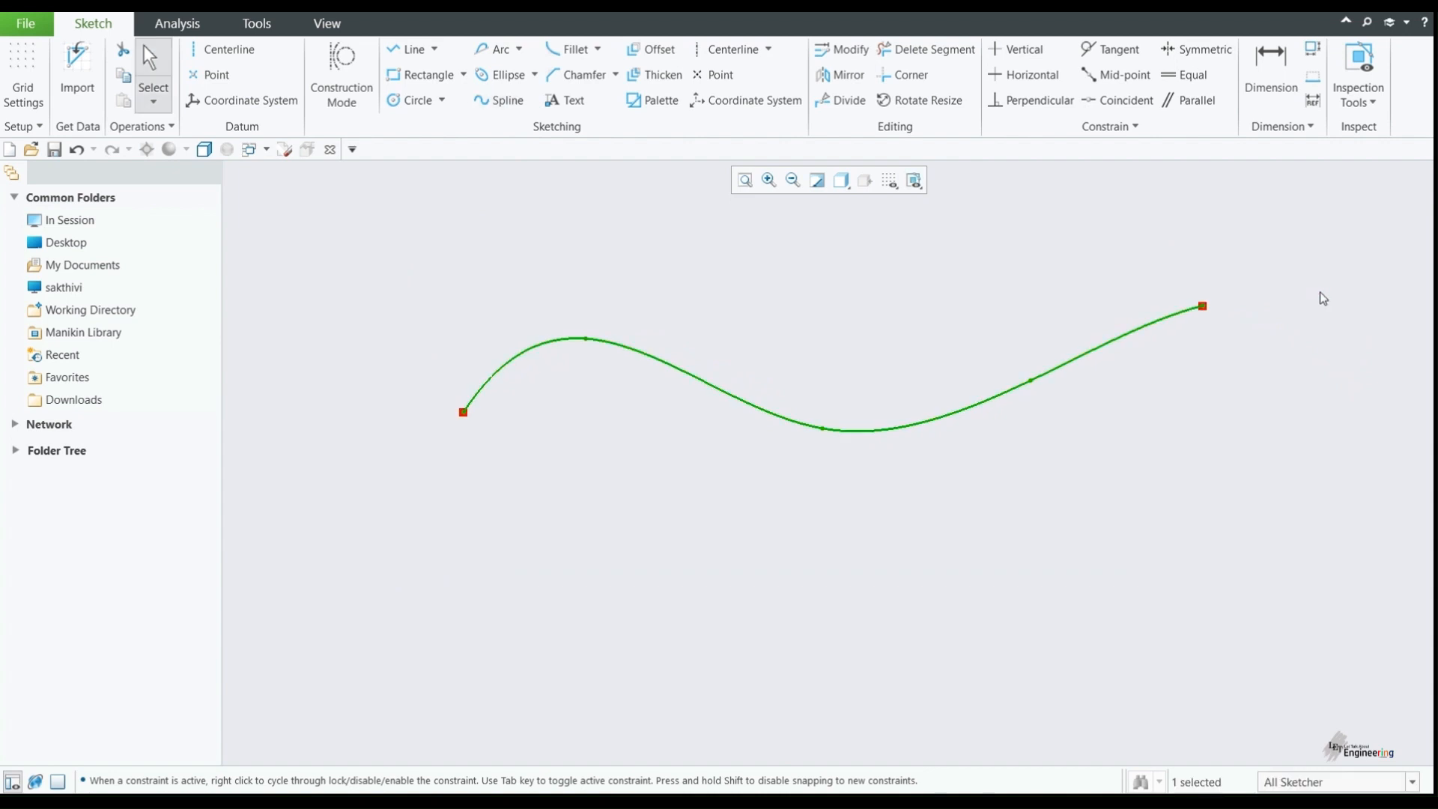
# Step: Add sketch text reading "Part#" below the spline, using a vertical line to set its height and orientation
pyautogui.click(584, 101)
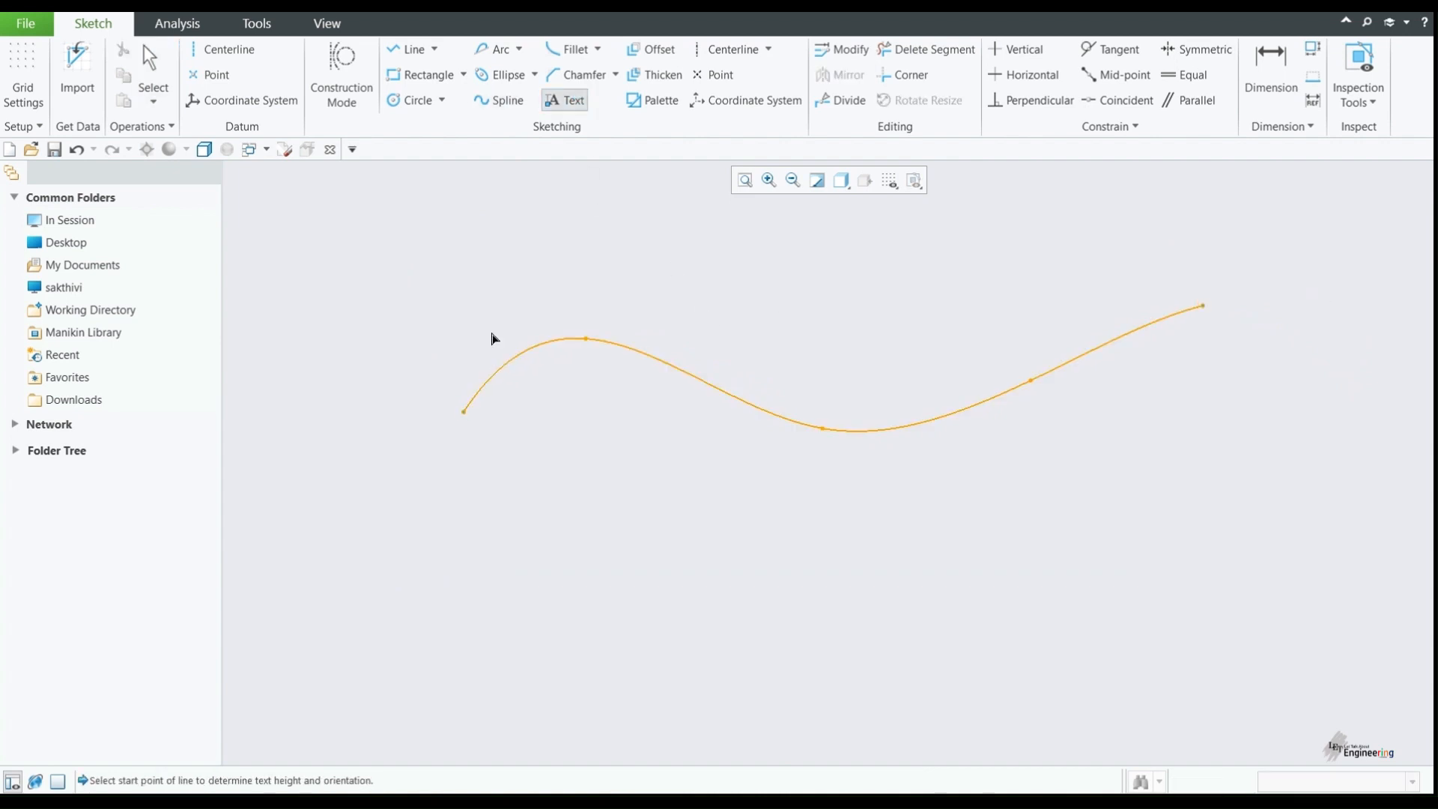
pyautogui.click(598, 678)
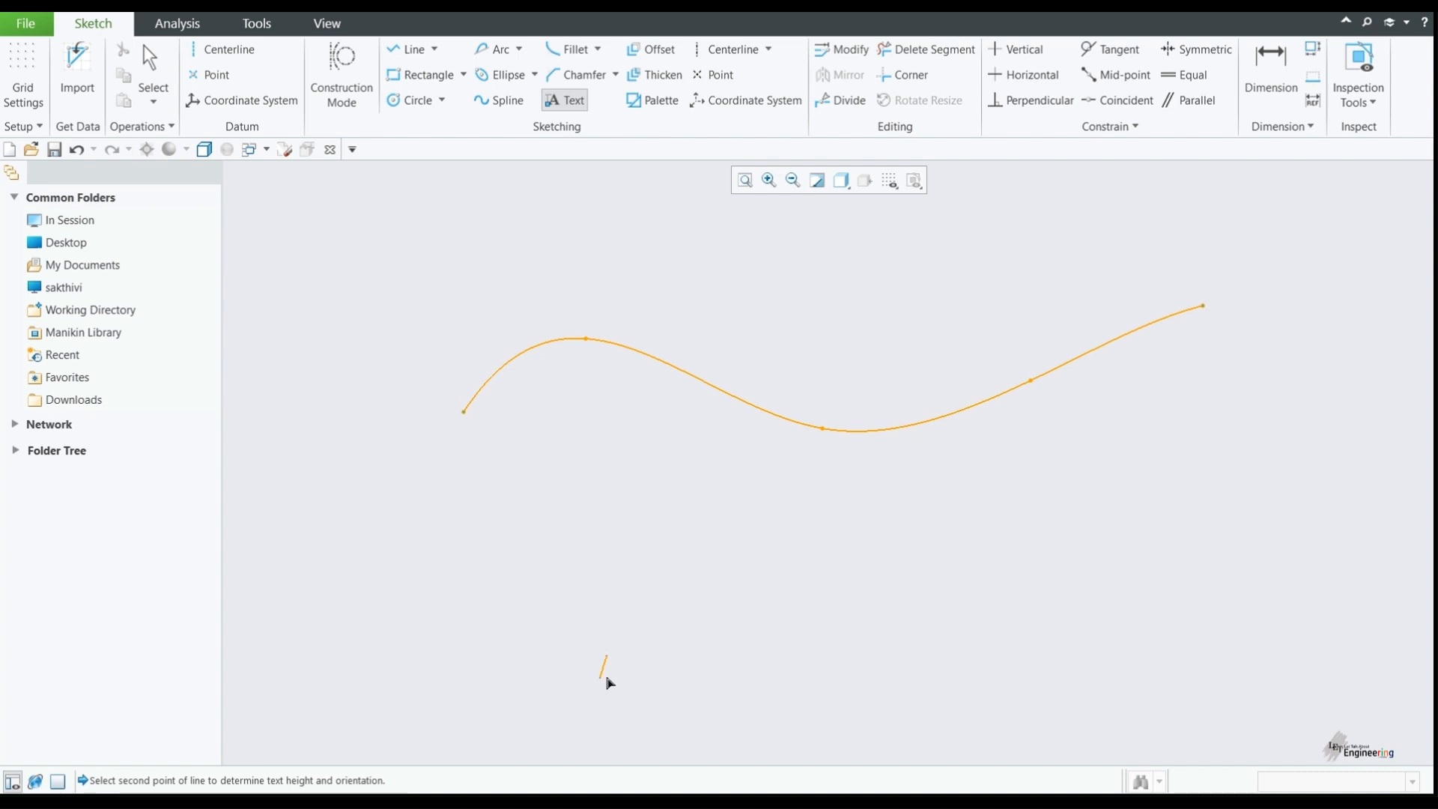
pyautogui.click(610, 552)
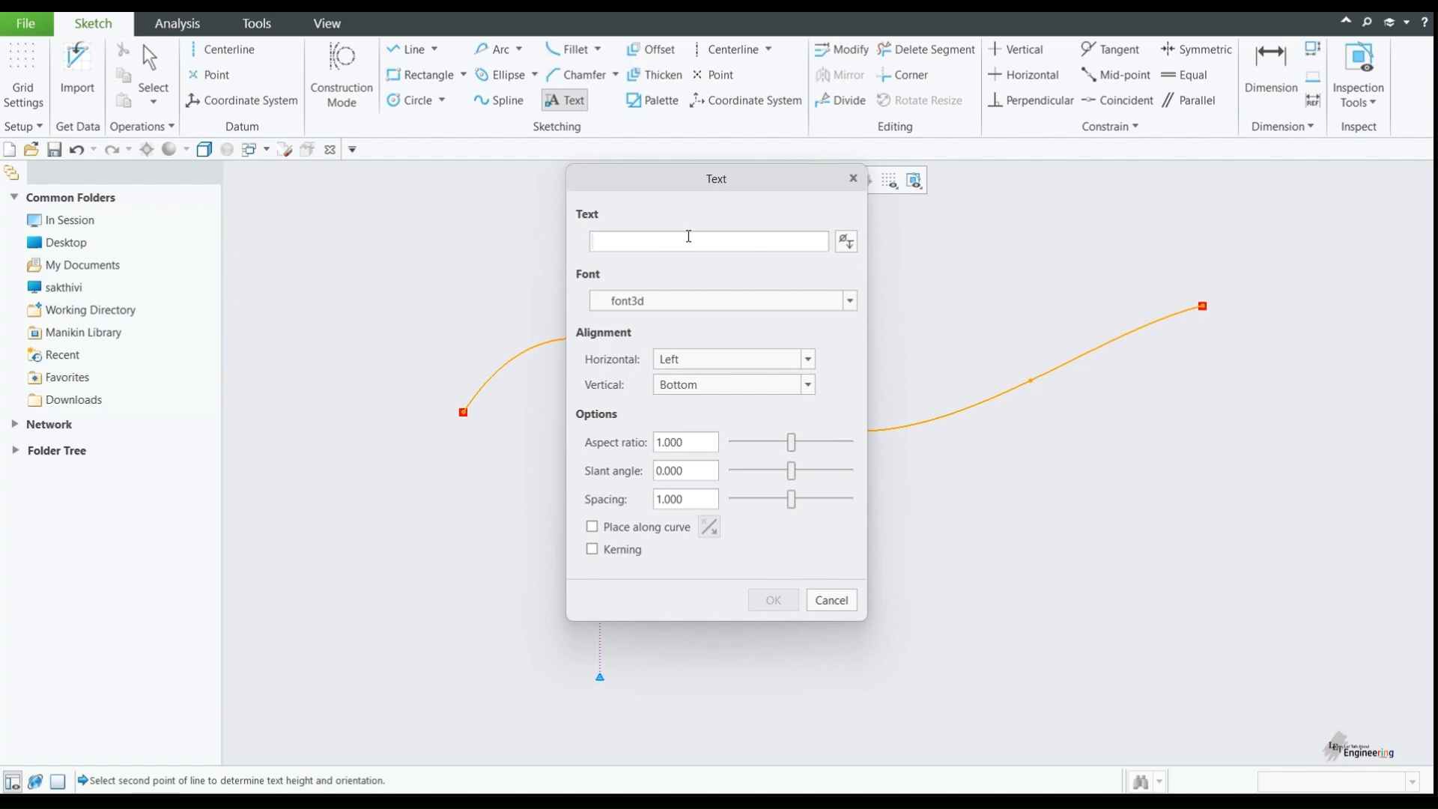
pyautogui.write('Part')
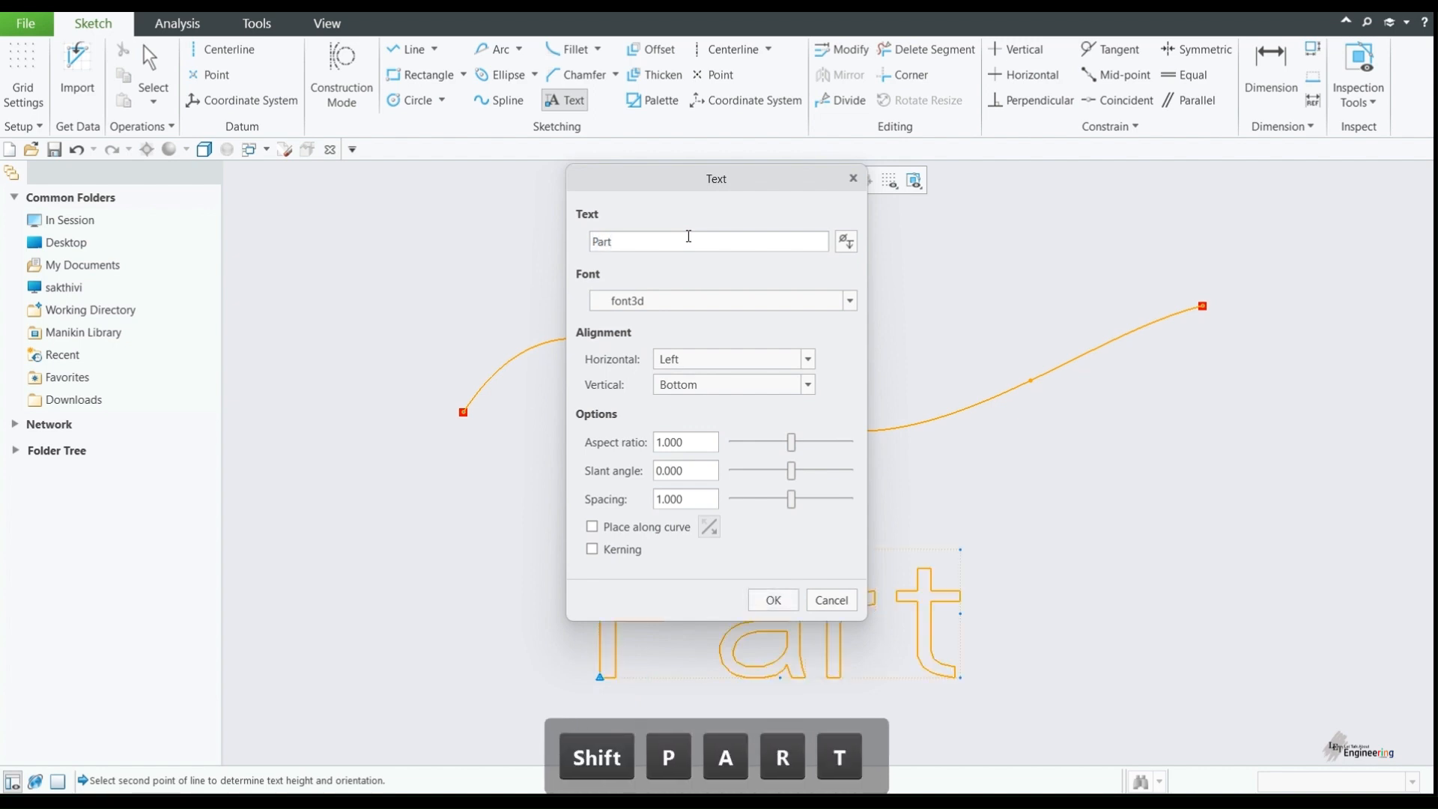
pyautogui.write('#')
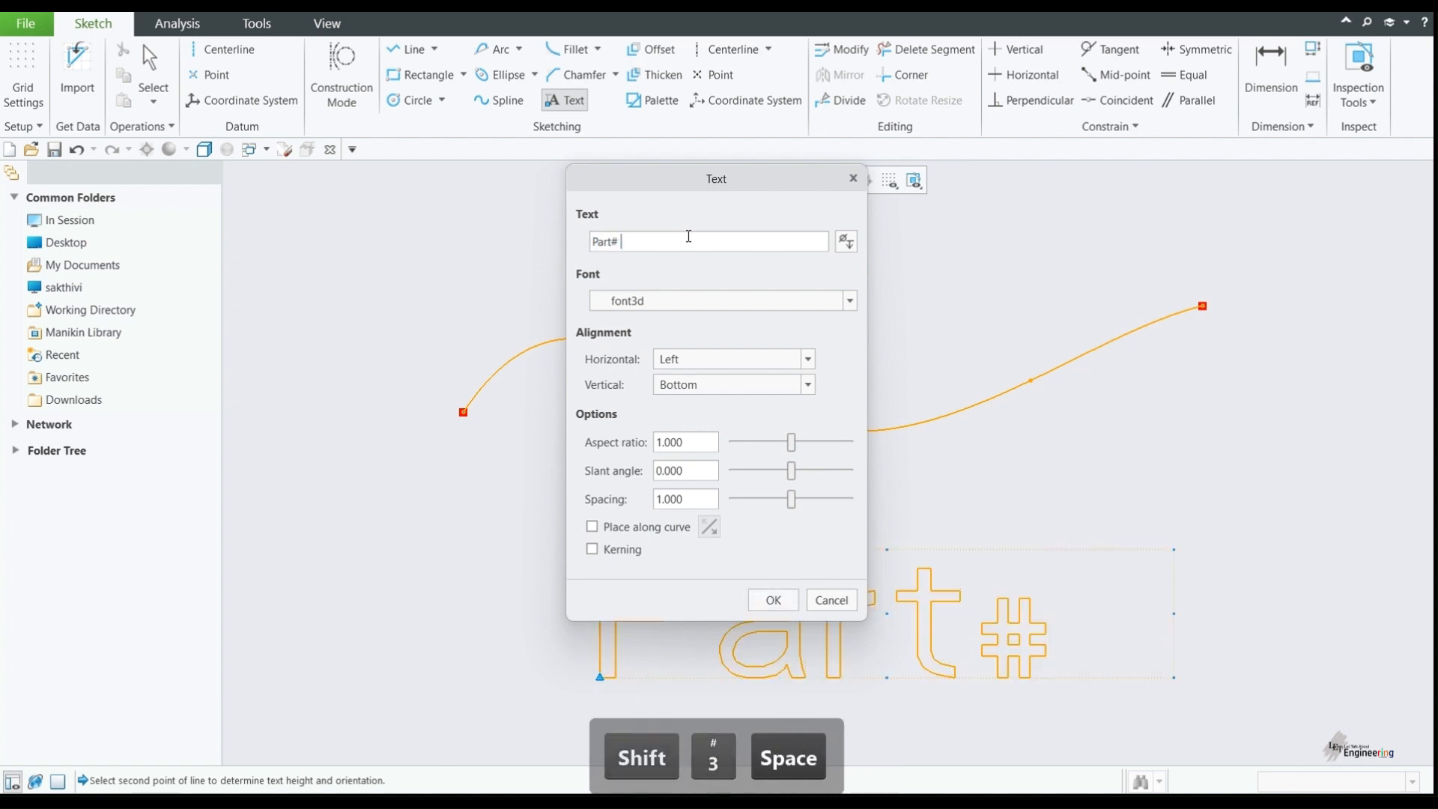
# Step: Try the ± text symbol after "Part#", delete it from the text and close the symbol palette
pyautogui.click(847, 245)
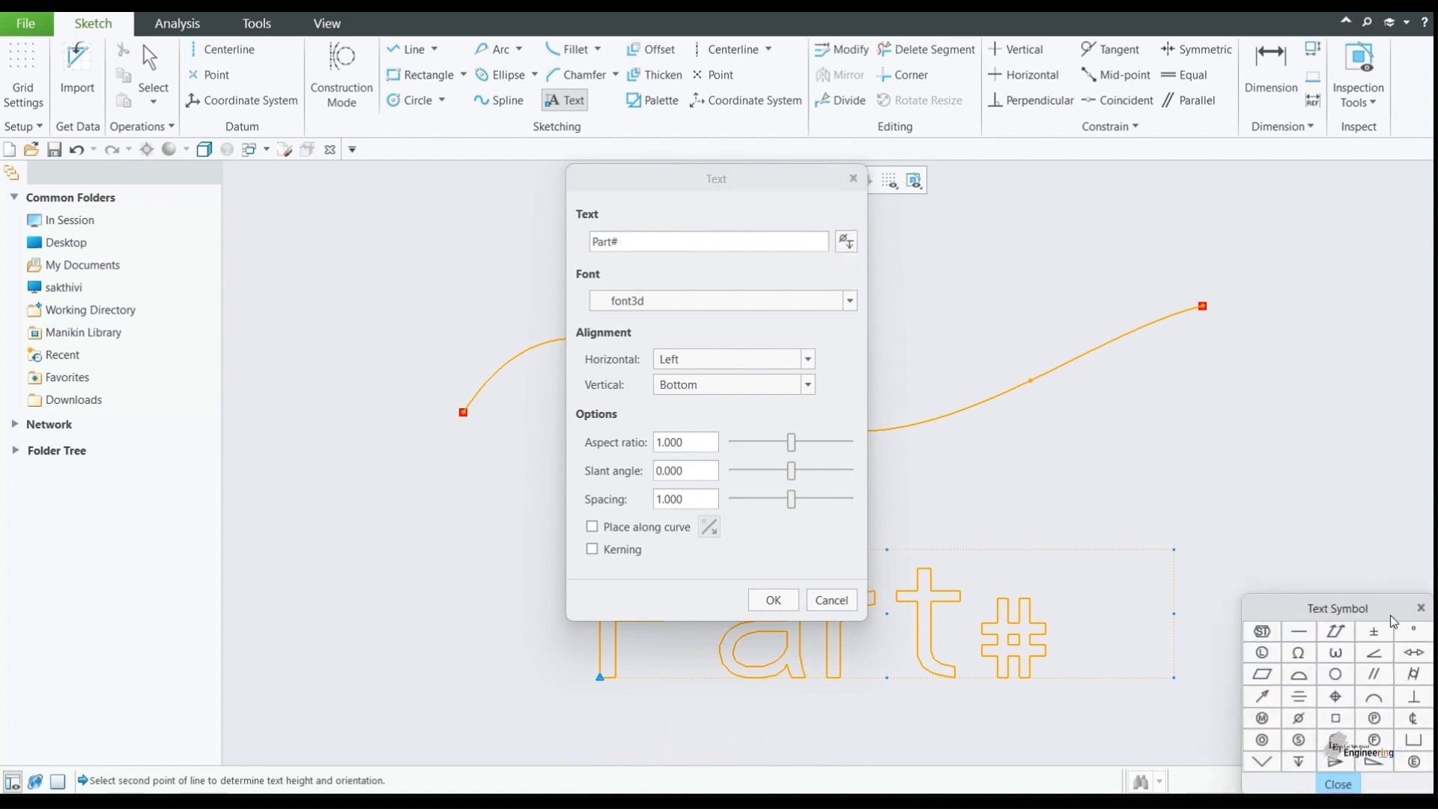
pyautogui.moveTo(1391, 614); pyautogui.dragTo(1313, 402)
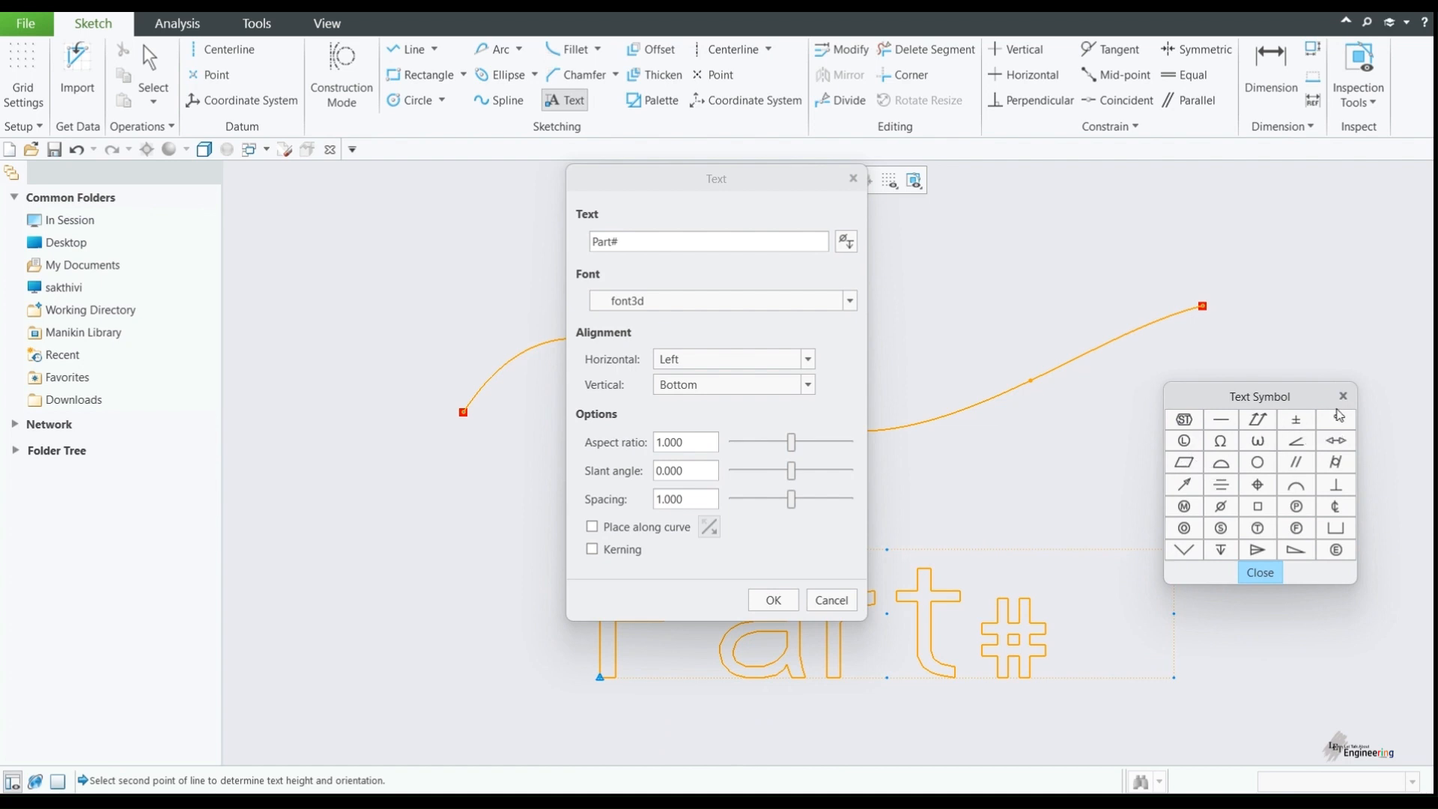
pyautogui.click(698, 241)
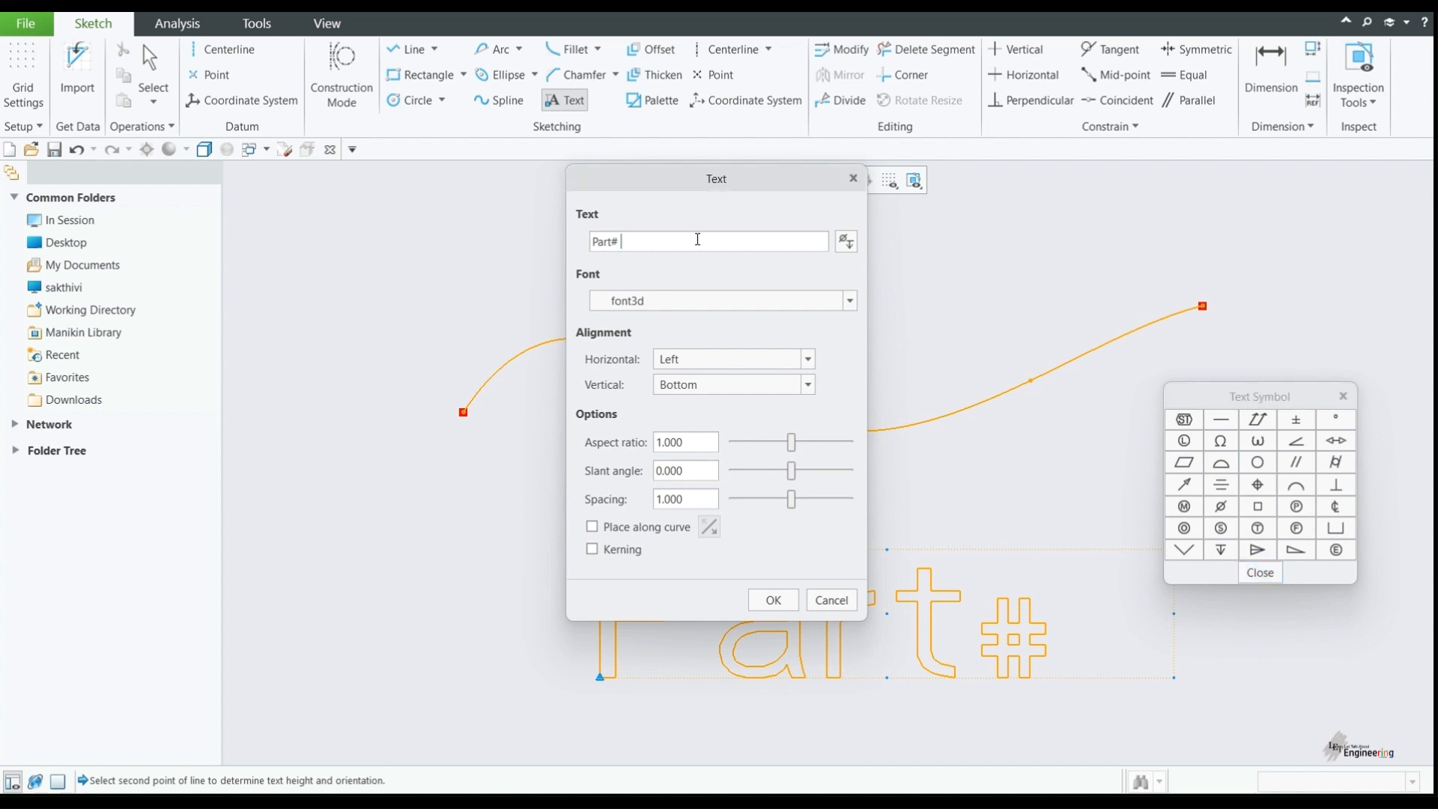
pyautogui.click(1302, 420)
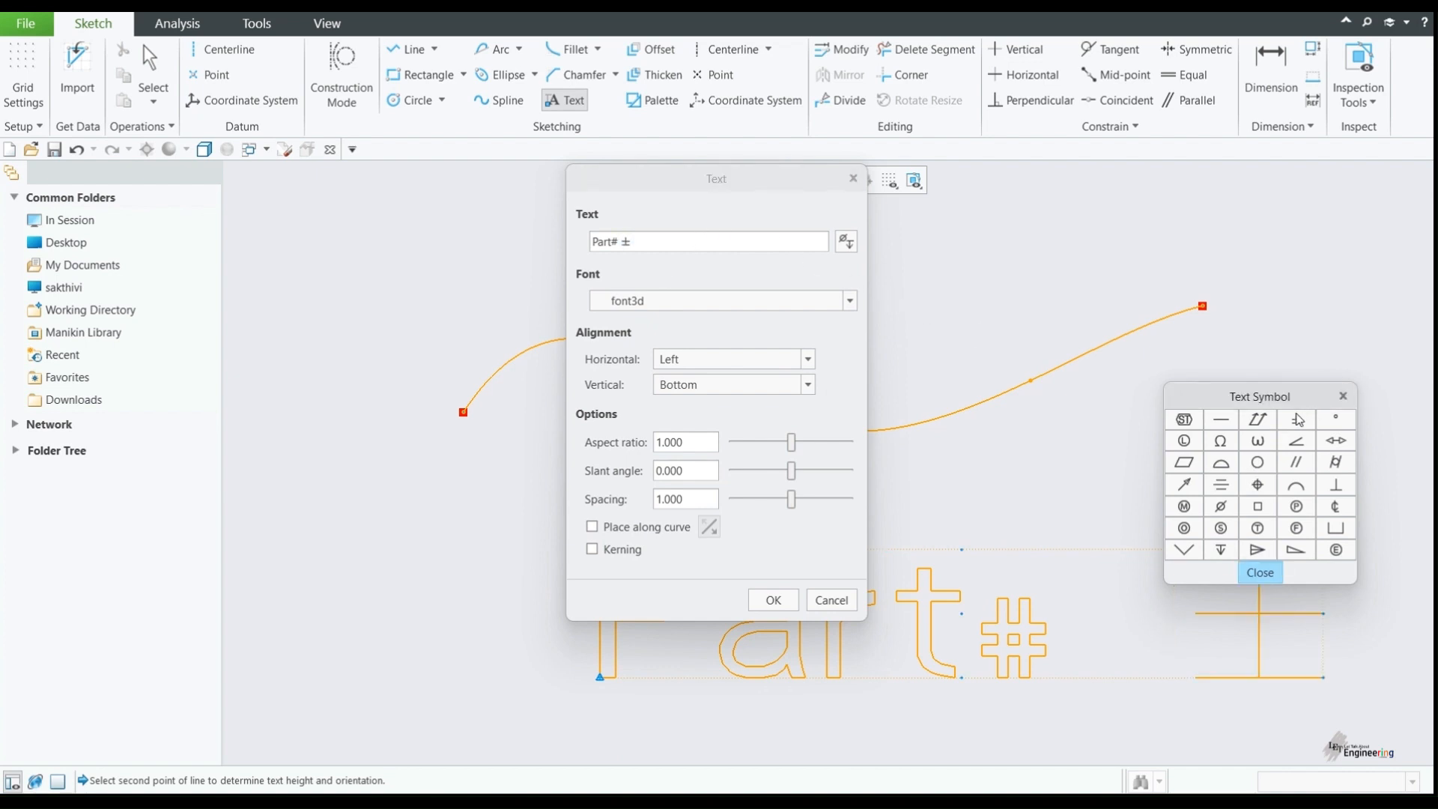
pyautogui.click(762, 249)
pyautogui.press('BackSpace')
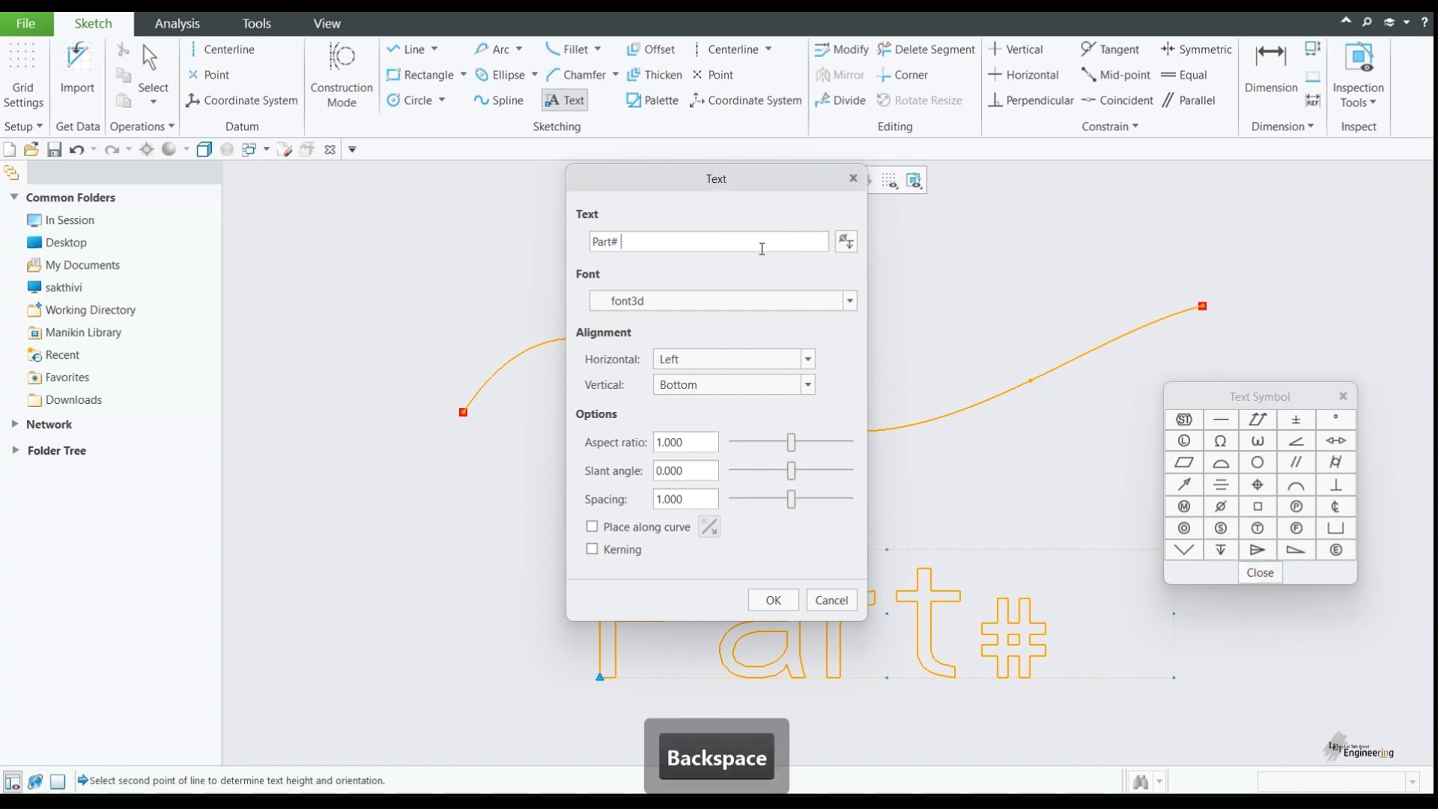
pyautogui.click(1260, 574)
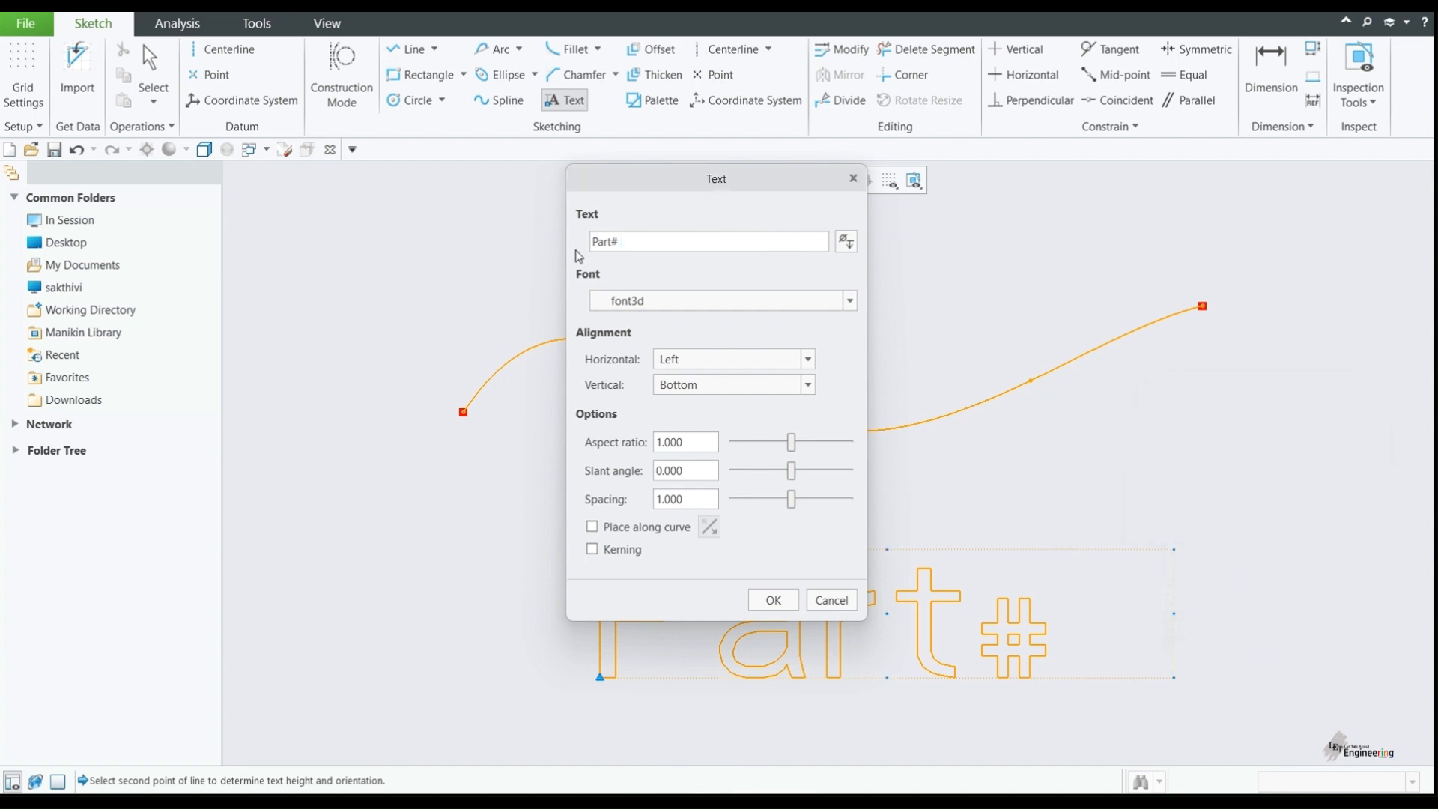
# Step: Examine the fonts available for the sketch text, keep font3d, and move the Text dialog clear of the lettering
pyautogui.click(631, 304)
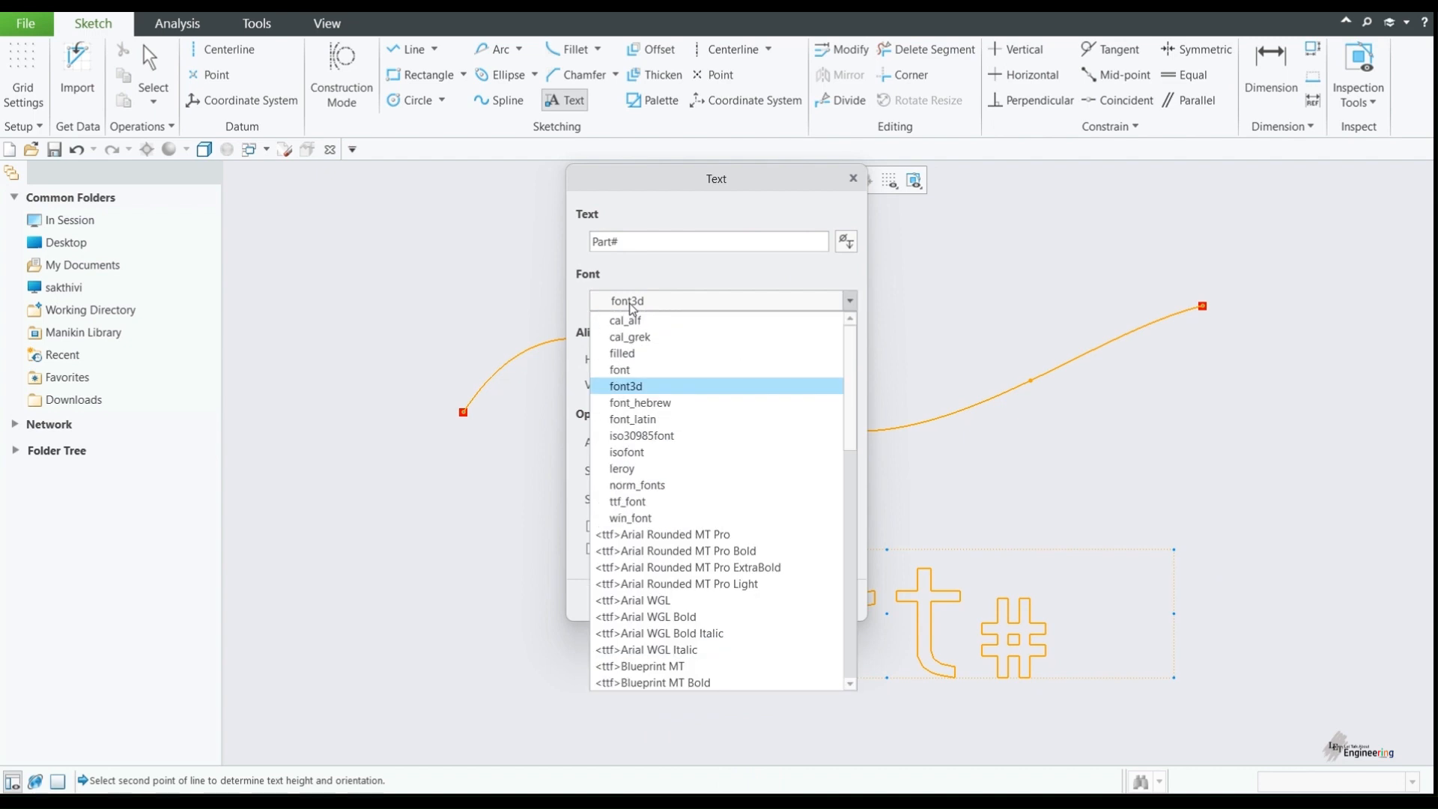
pyautogui.click(696, 268)
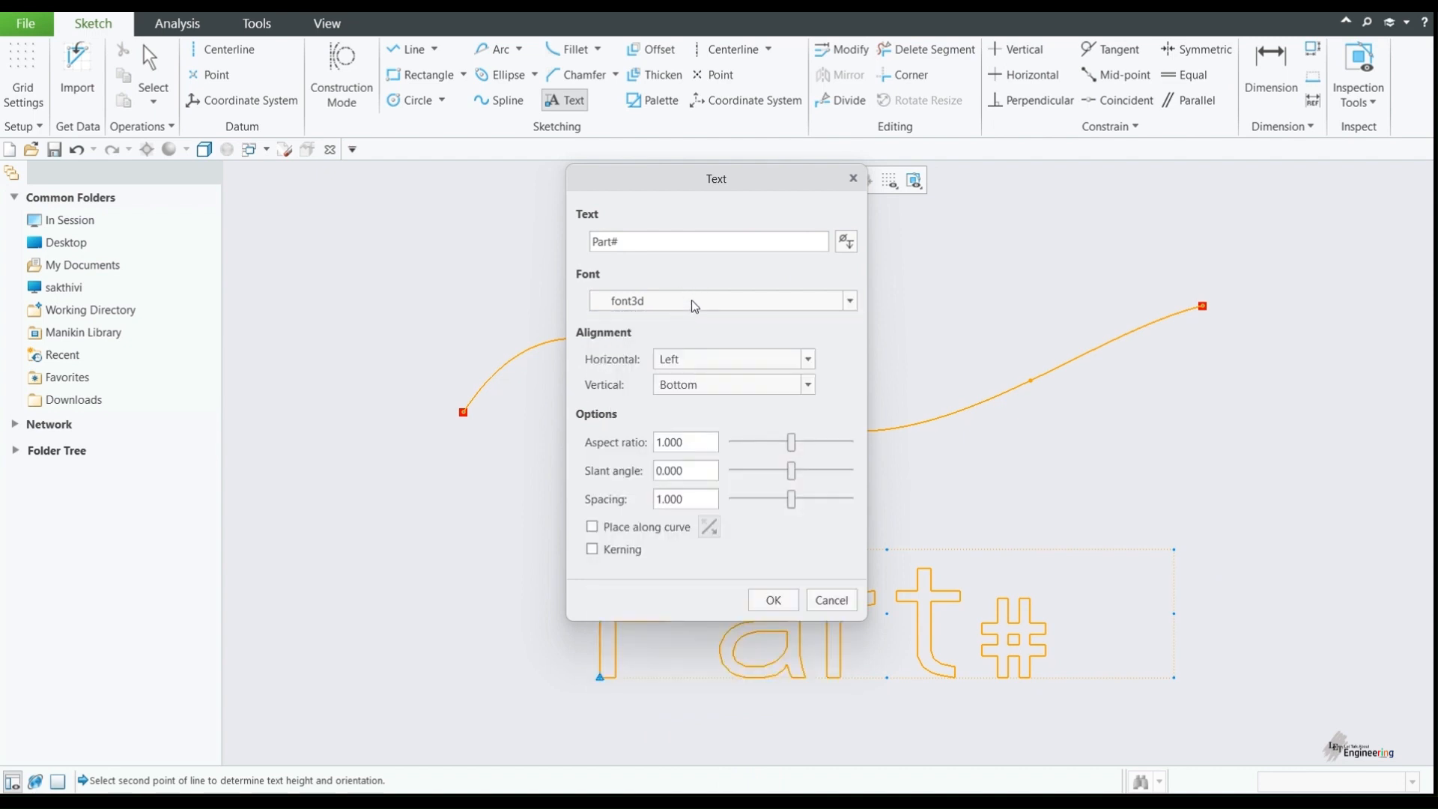
pyautogui.moveTo(711, 178); pyautogui.dragTo(749, 104)
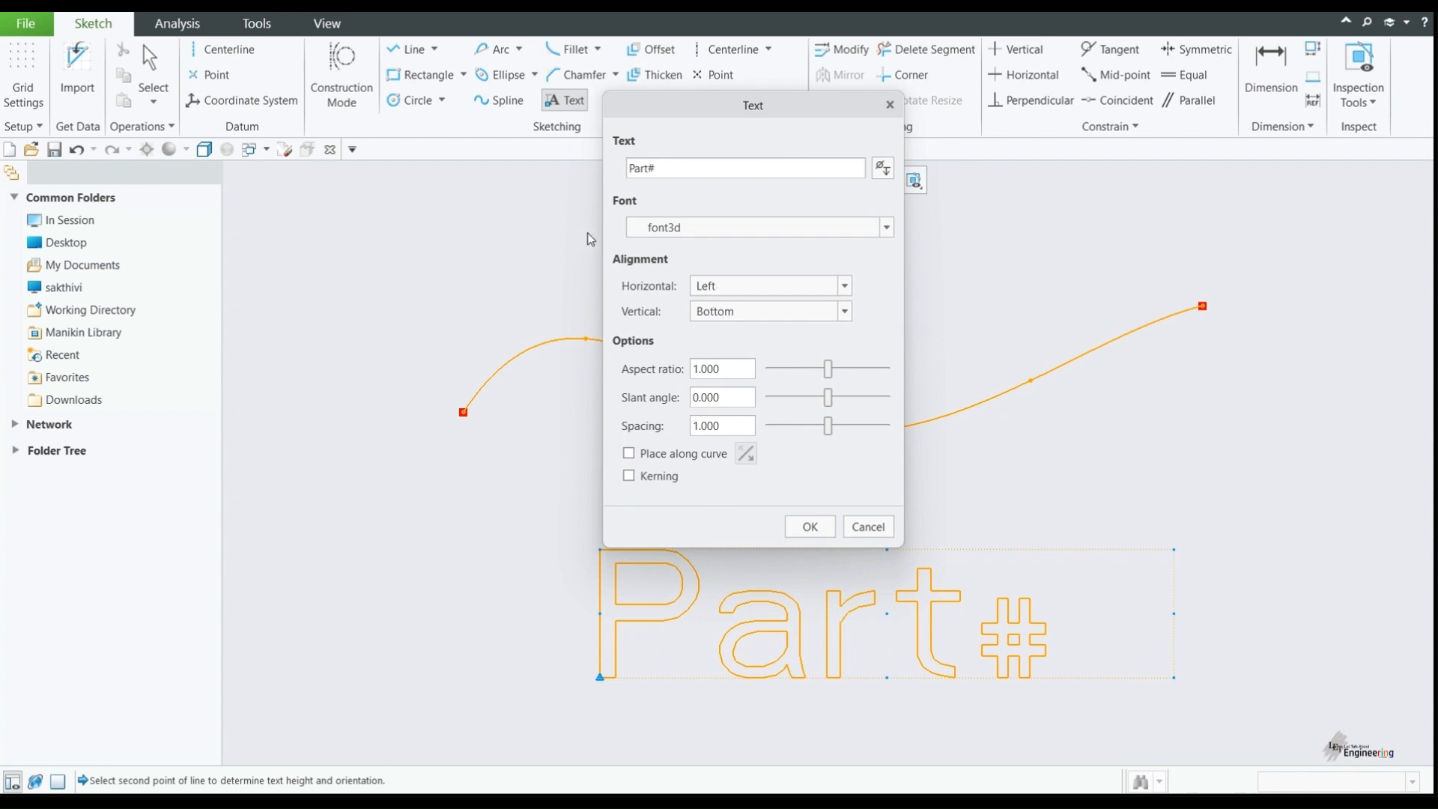
# Step: Try the Center and Right horizontal alignments on the "Part#" text and return it to Left
pyautogui.click(741, 283)
pyautogui.click(742, 320)
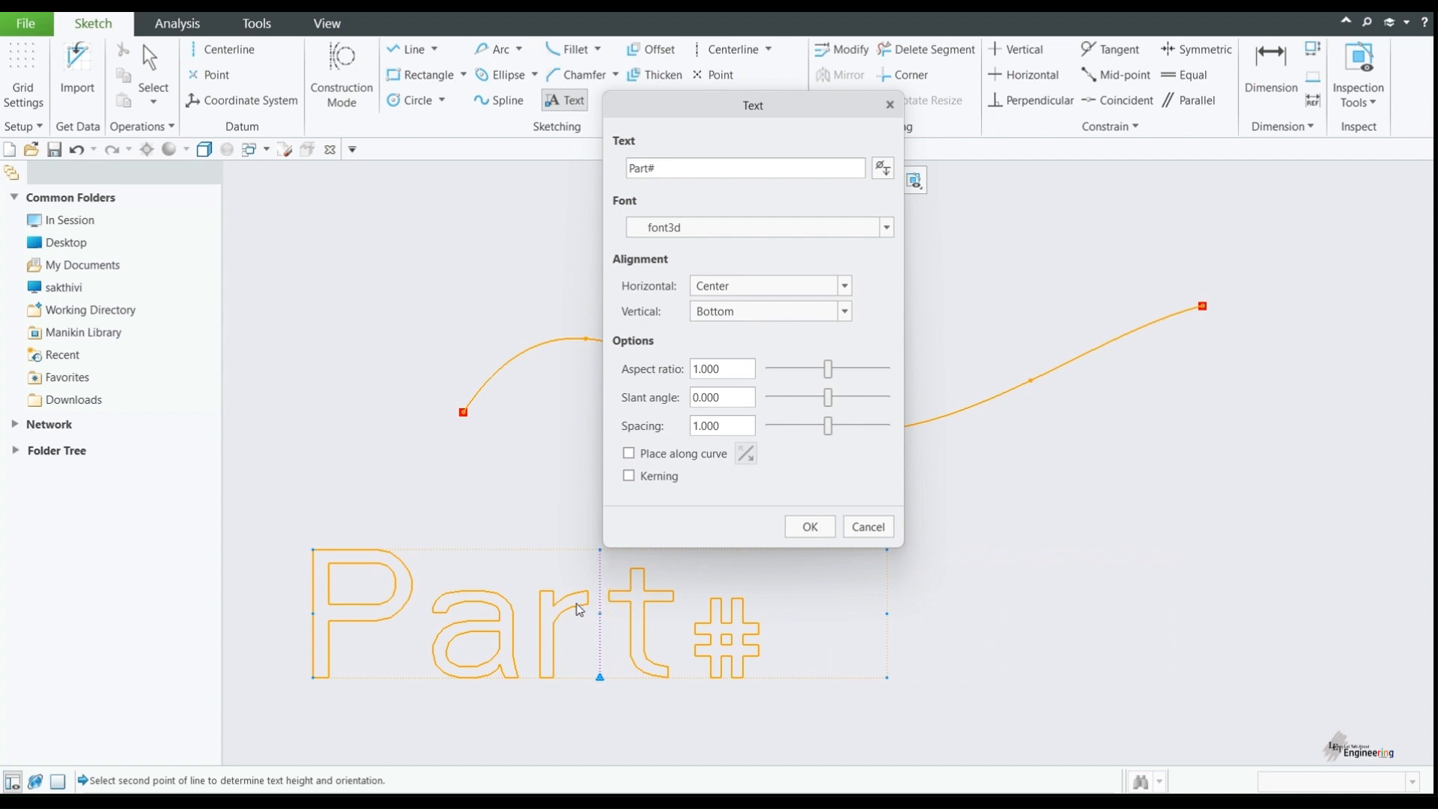
pyautogui.click(727, 286)
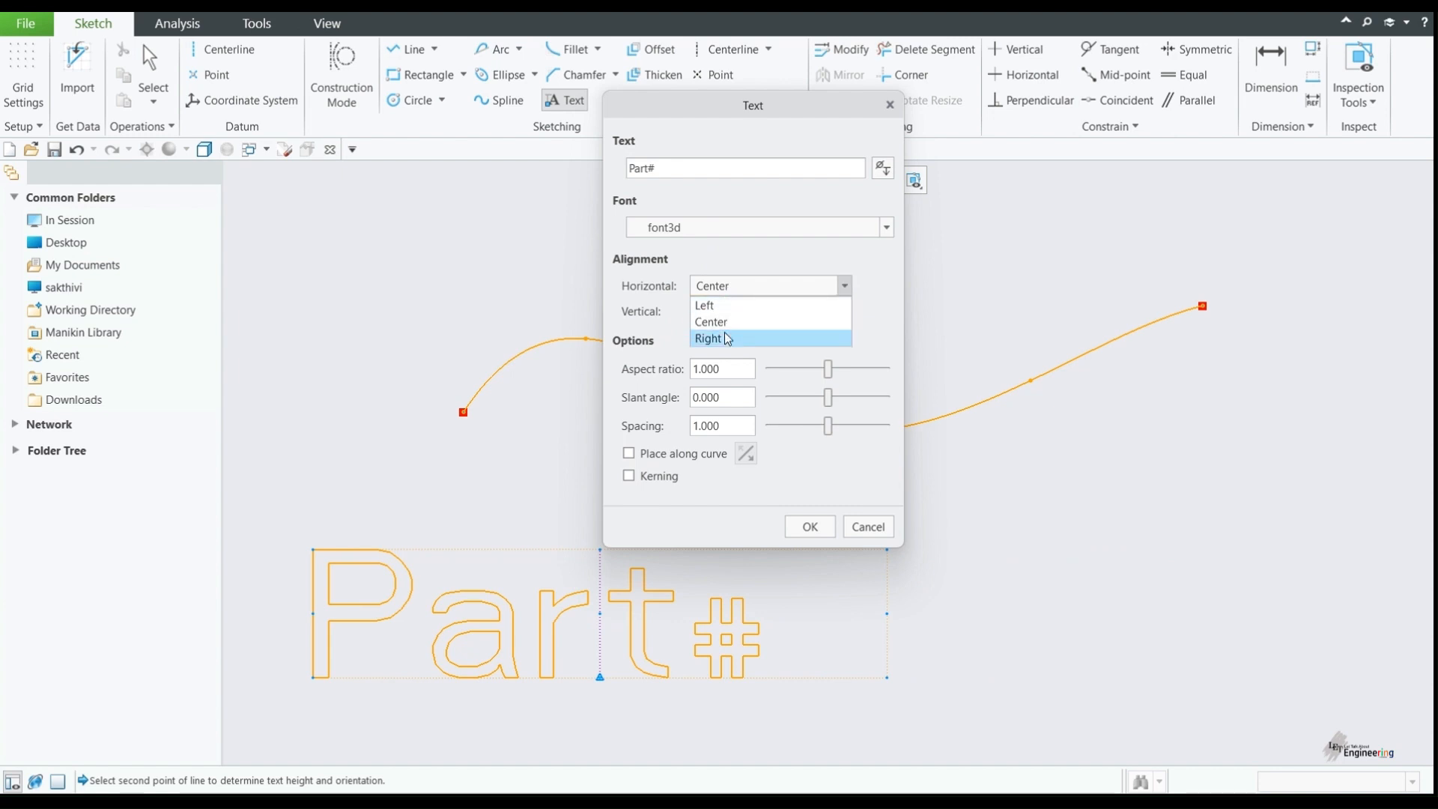
pyautogui.click(724, 338)
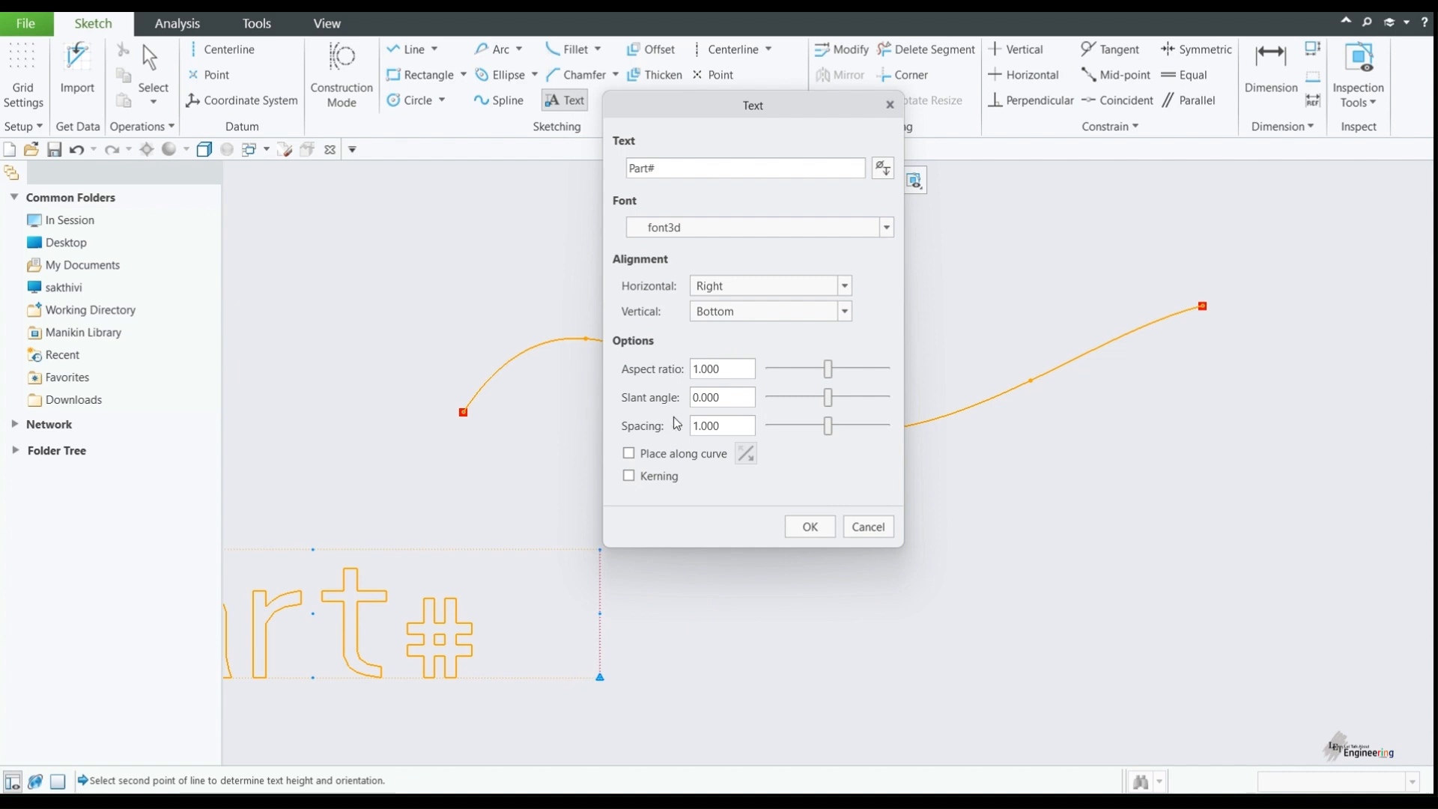
pyautogui.click(707, 287)
pyautogui.click(717, 307)
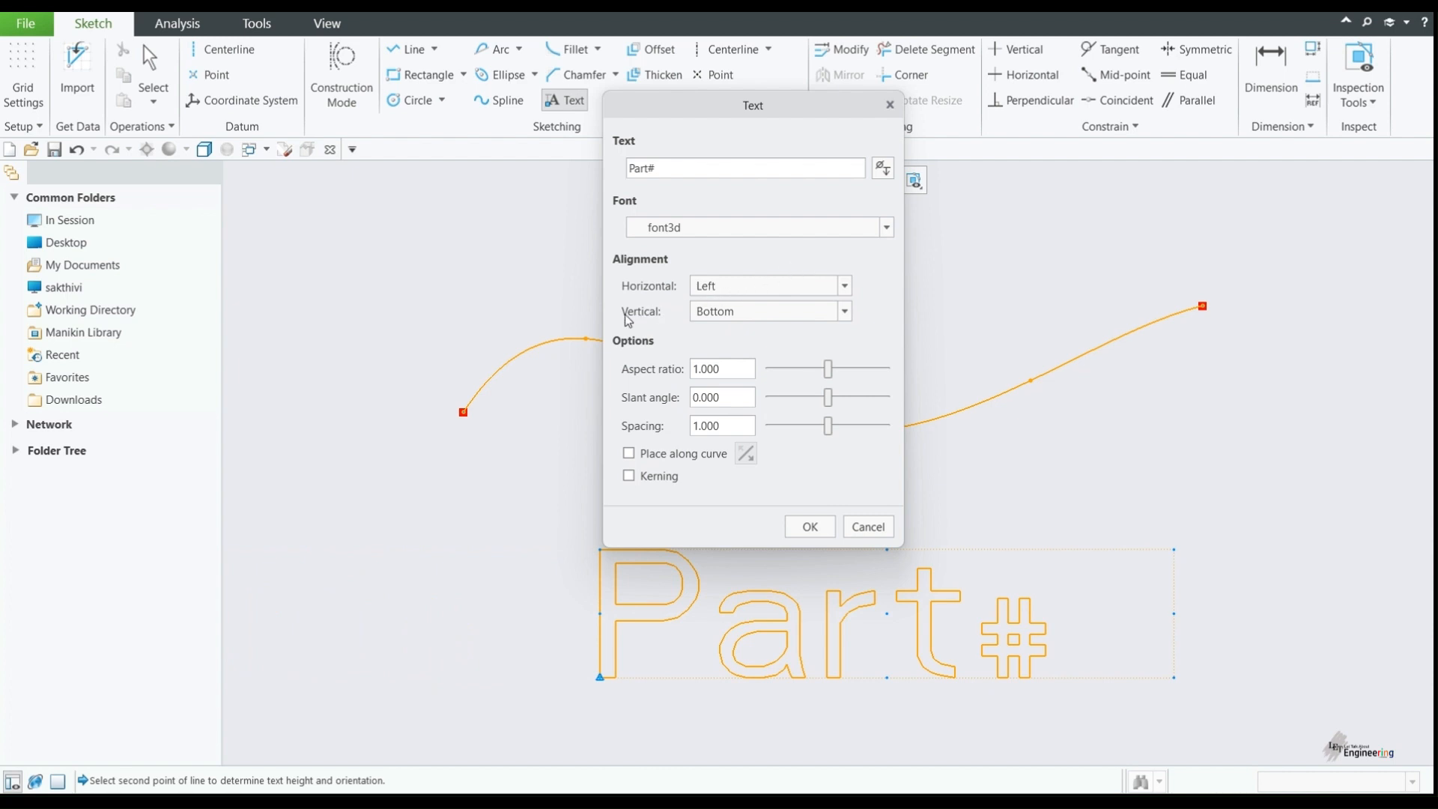
# Step: Try the Middle and Top vertical alignments on the "Part#" text and return it to Bottom
pyautogui.click(720, 309)
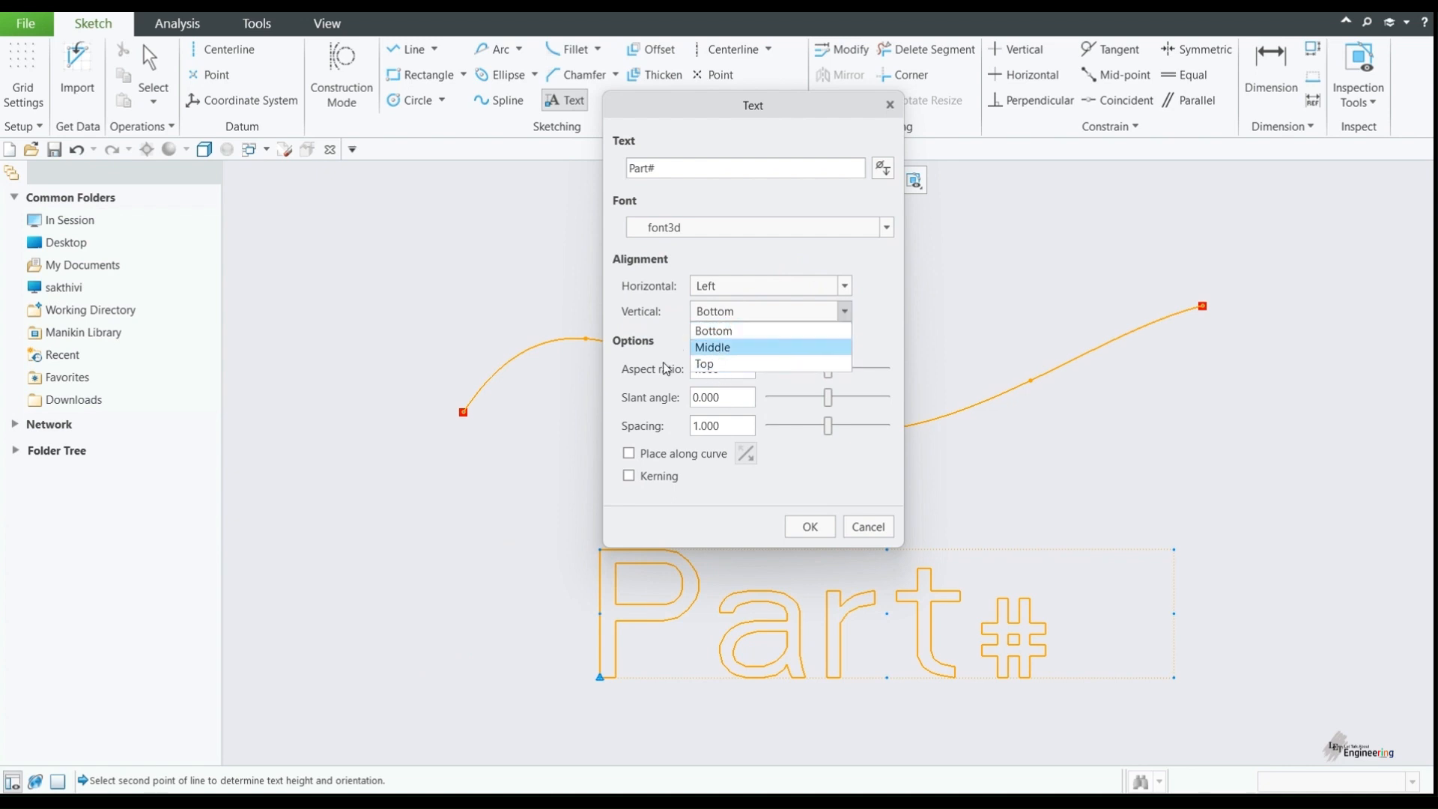
pyautogui.click(629, 305)
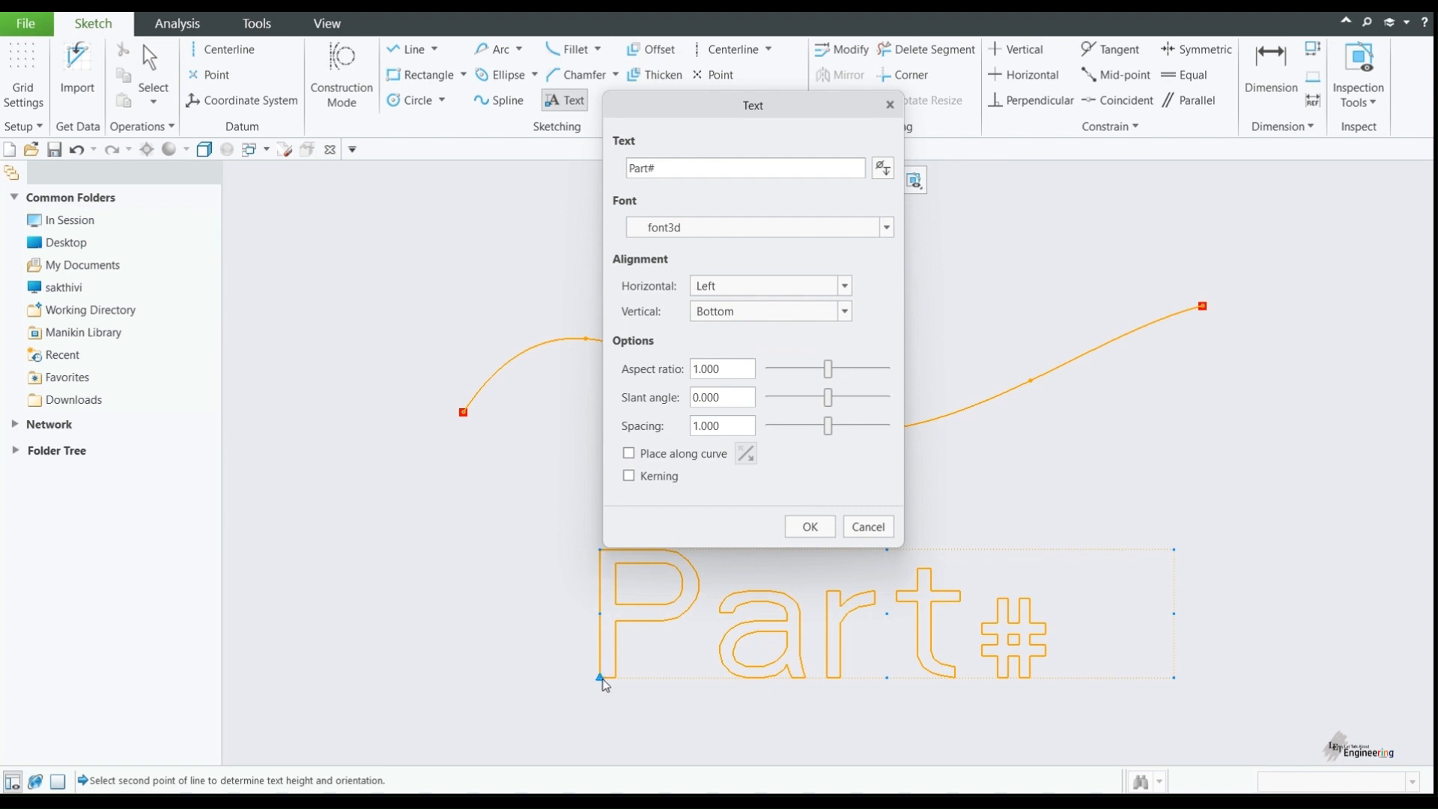
pyautogui.click(744, 314)
pyautogui.click(742, 343)
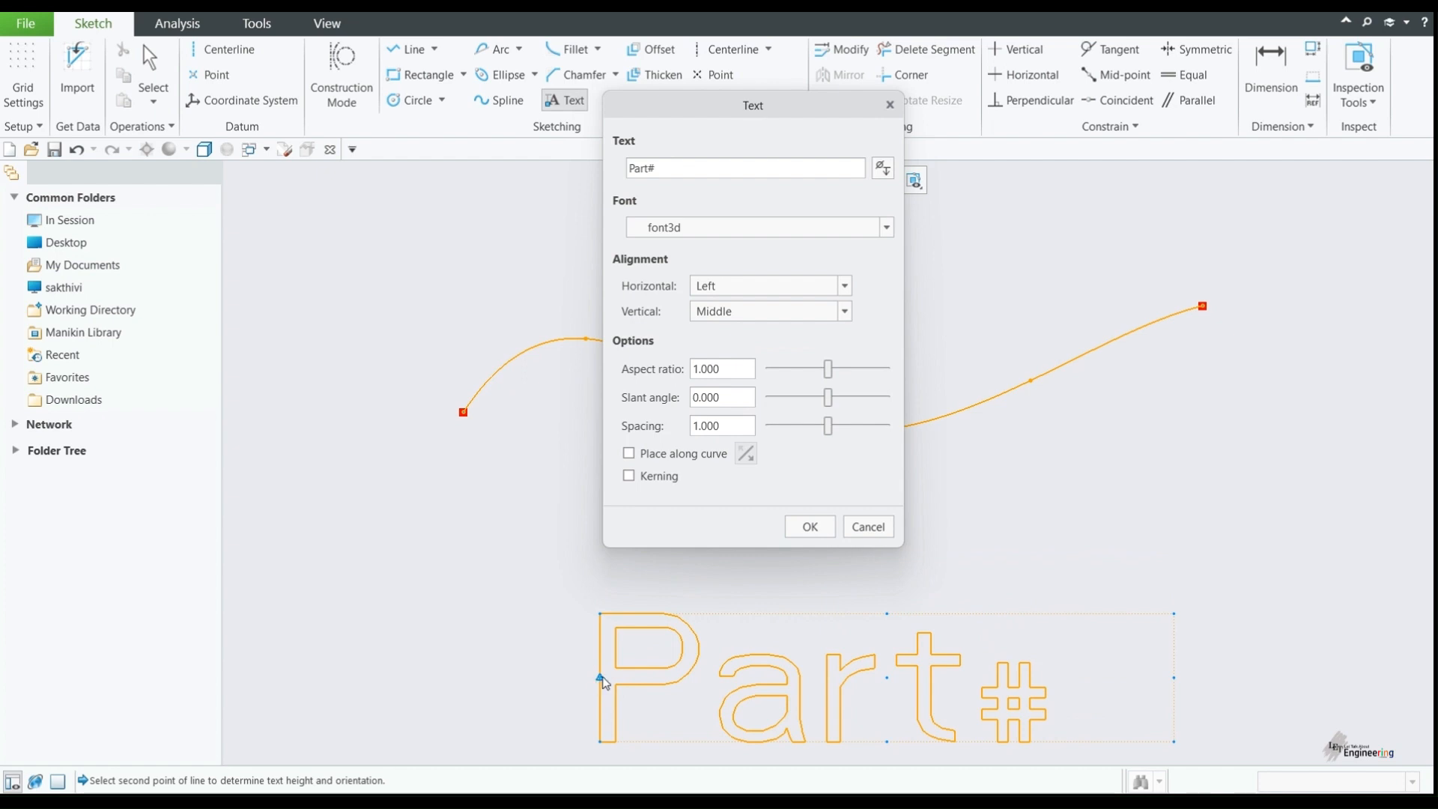
pyautogui.click(730, 312)
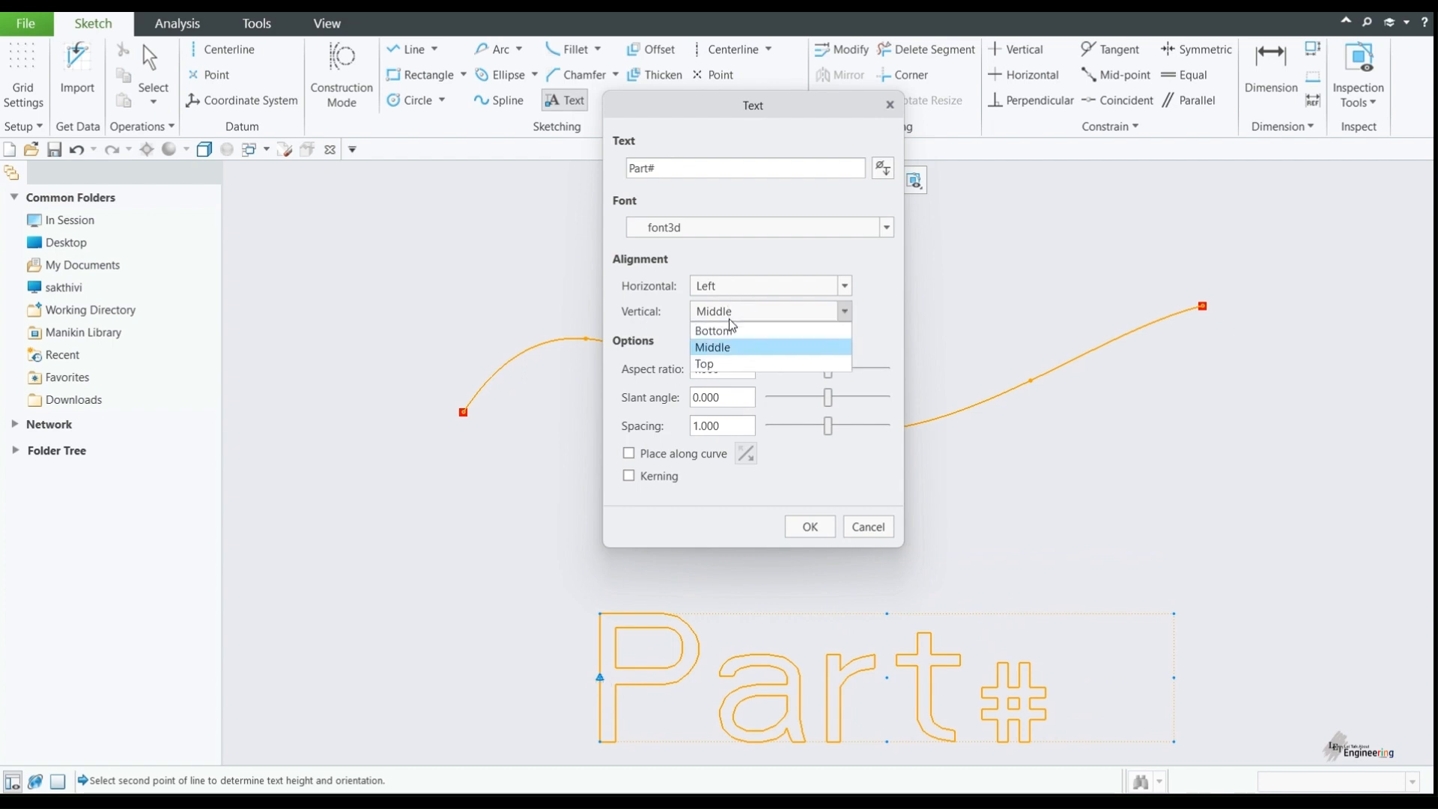
pyautogui.click(723, 362)
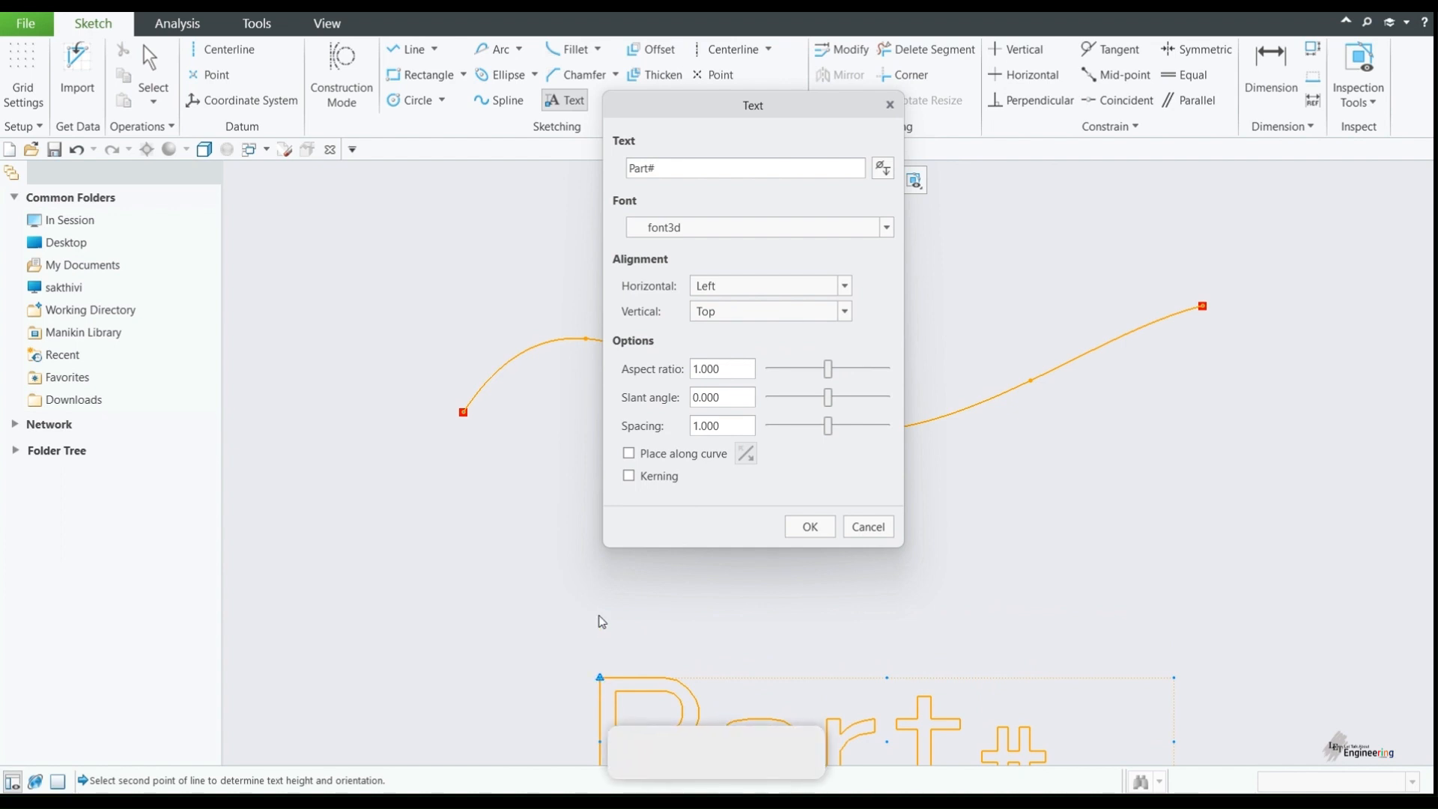
pyautogui.scroll(-1, 601, 620)
pyautogui.click(731, 312)
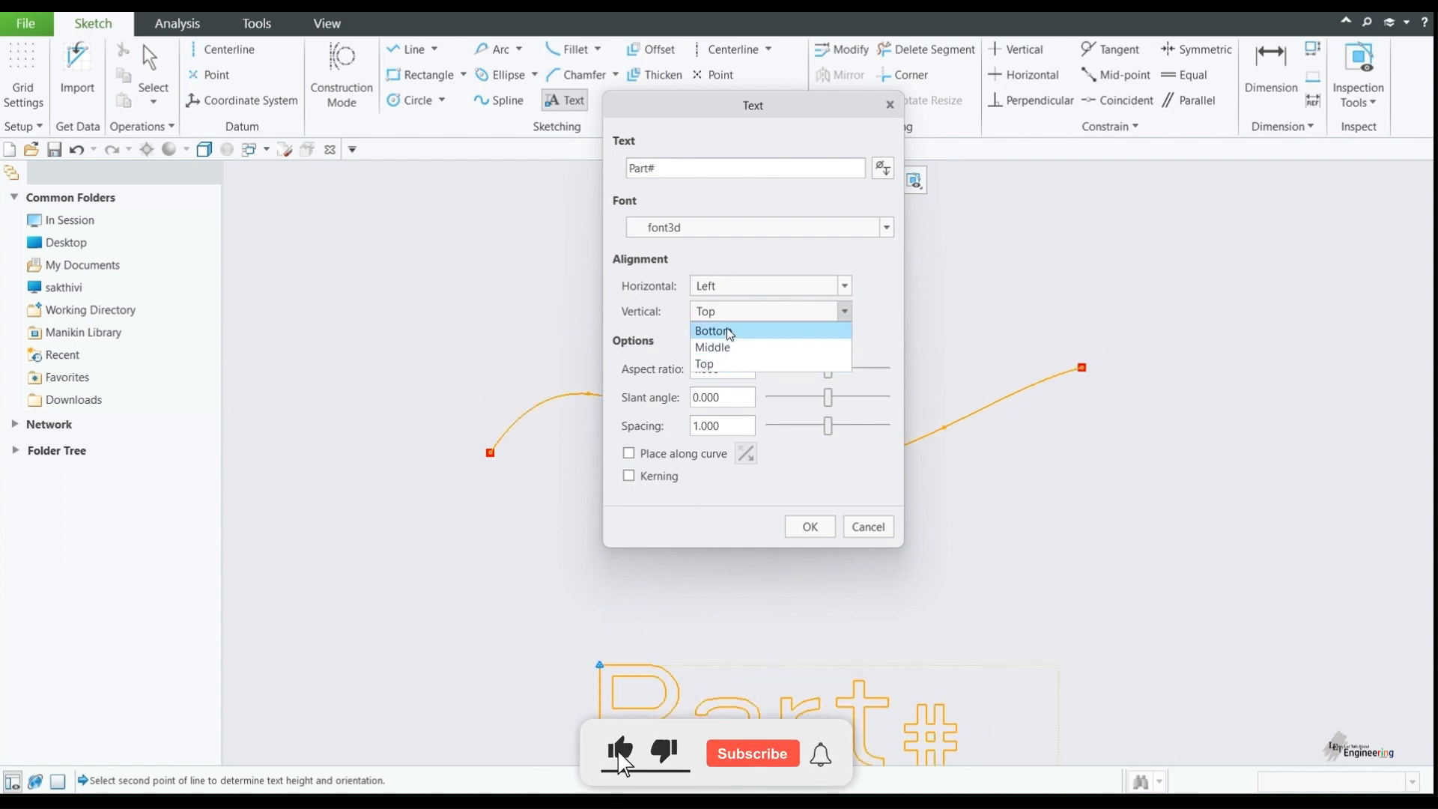
pyautogui.click(727, 326)
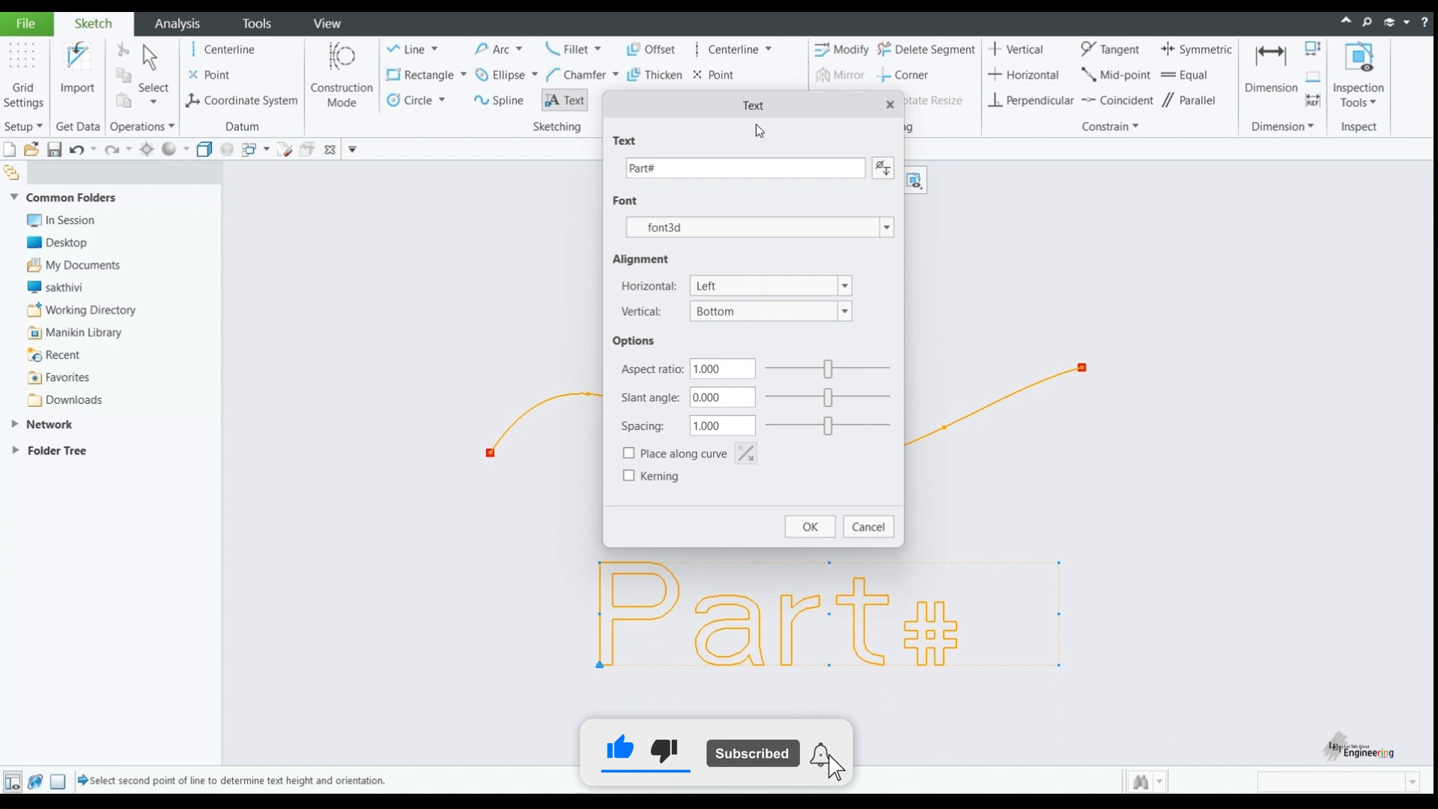
# Step: Uncover the spline from behind the Text dialog and place the "Part#" text along that curve
pyautogui.moveTo(755, 108); pyautogui.dragTo(1040, 119)
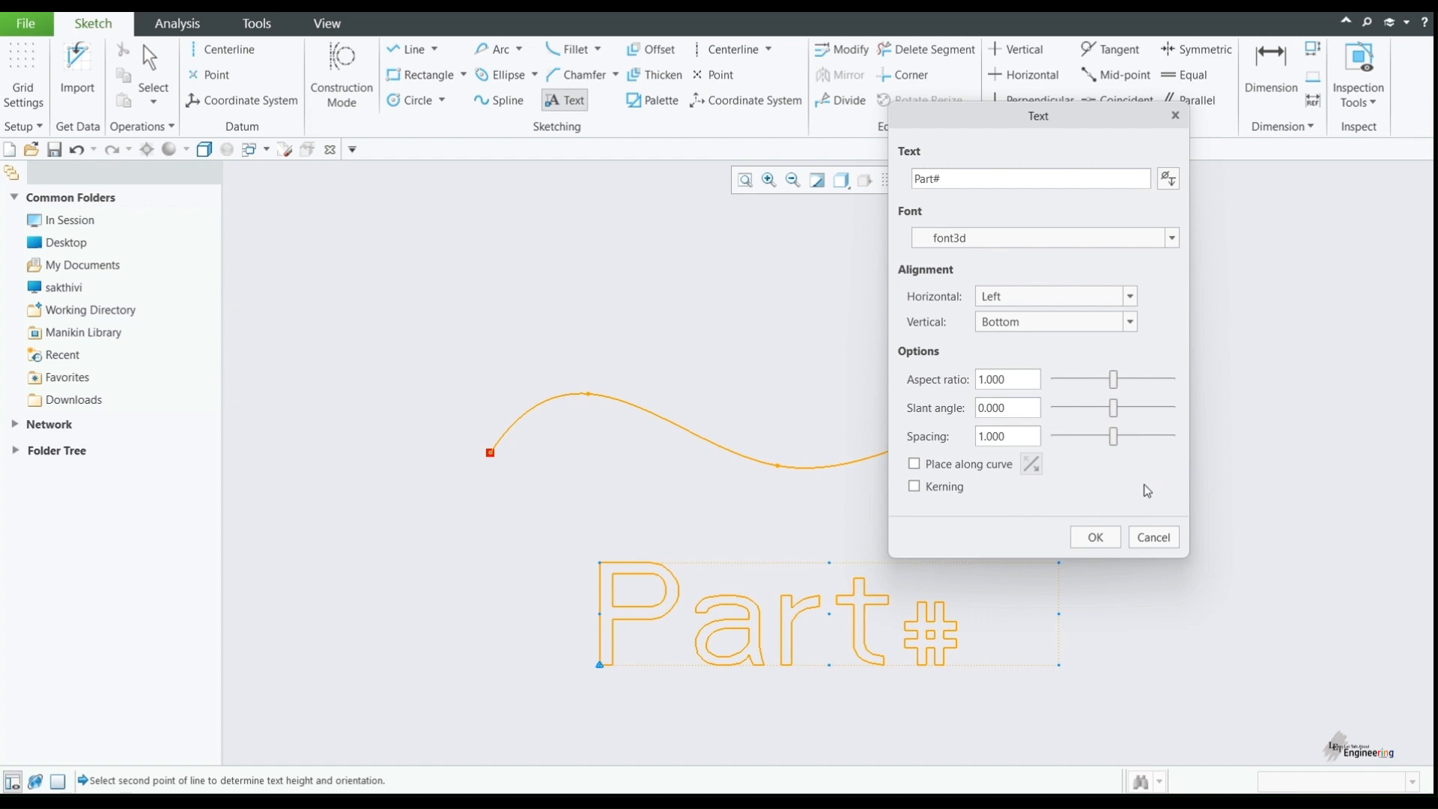
pyautogui.click(951, 468)
pyautogui.click(689, 431)
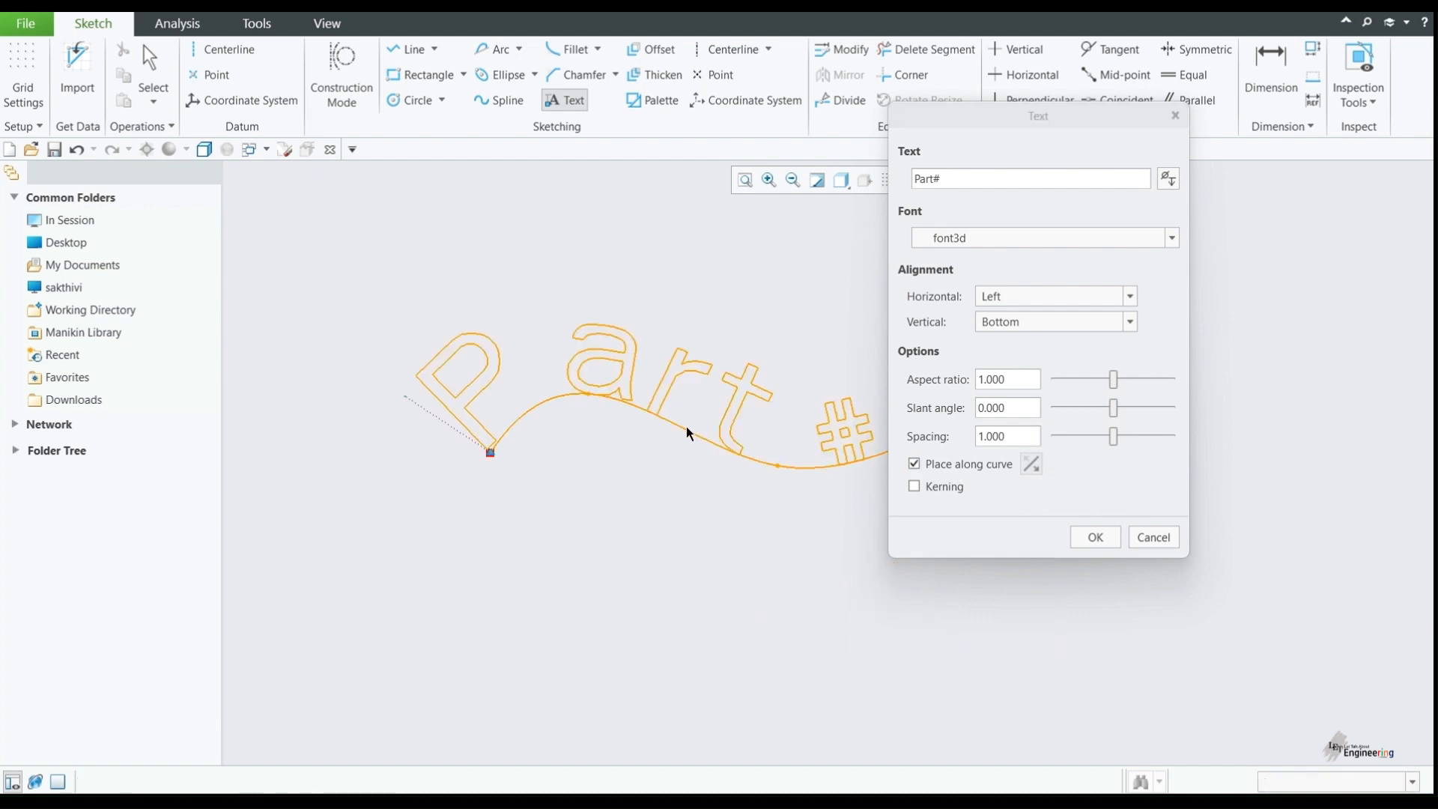
pyautogui.scroll(3, 566, 483)
pyautogui.scroll(-2, 546, 412)
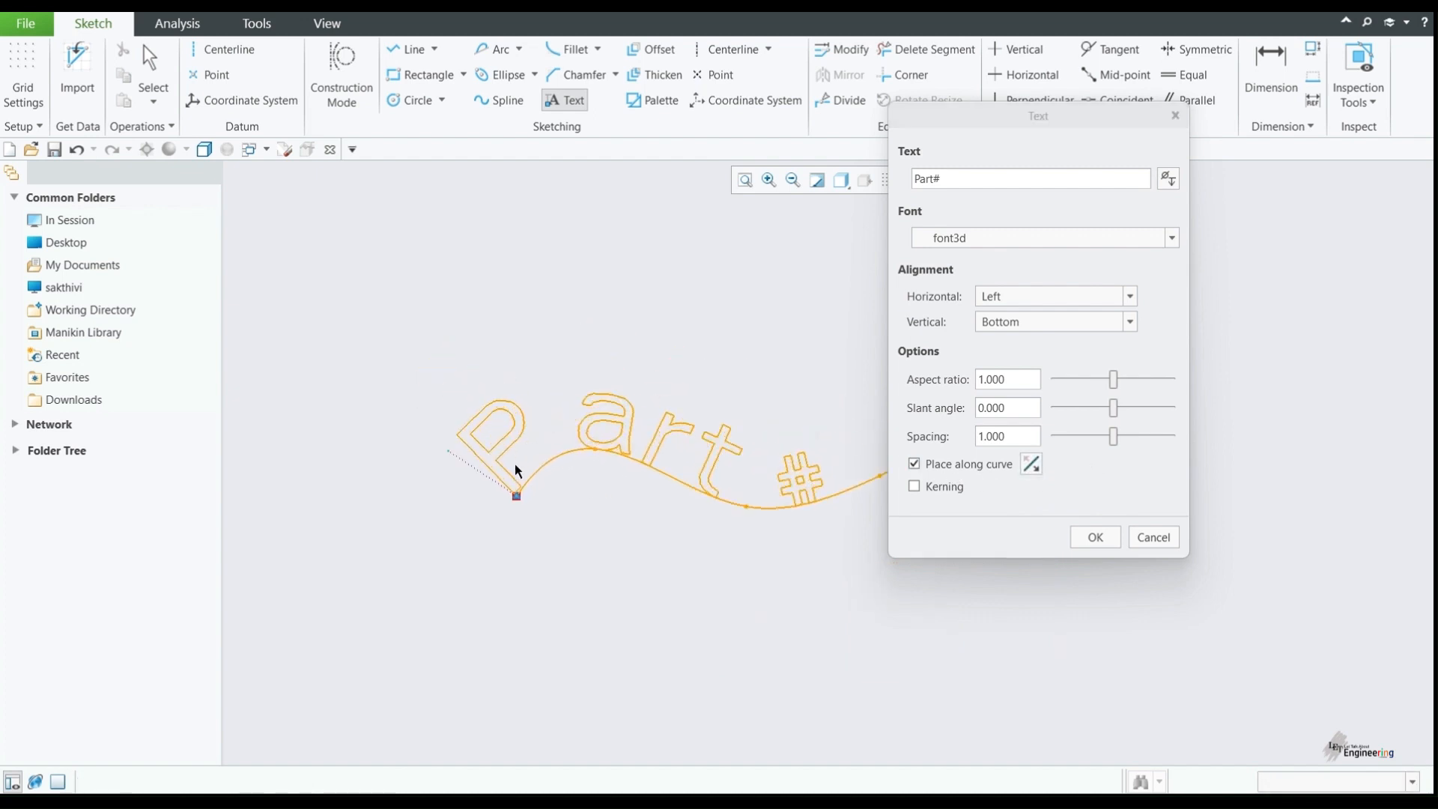